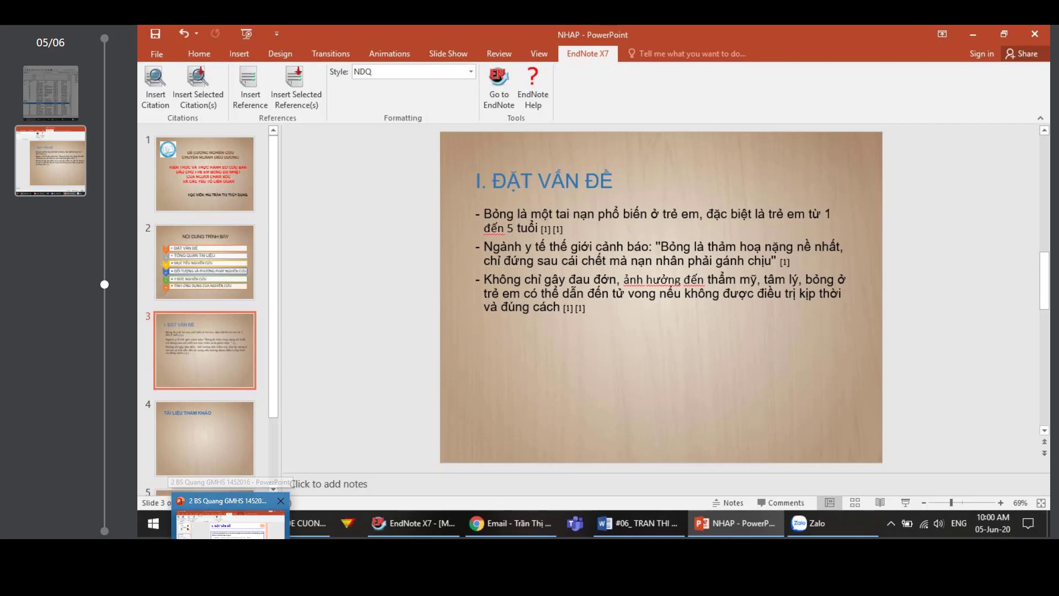
Bring the other open presentation forward, showing slide 4 on post-mastectomy pain.
click(230, 522)
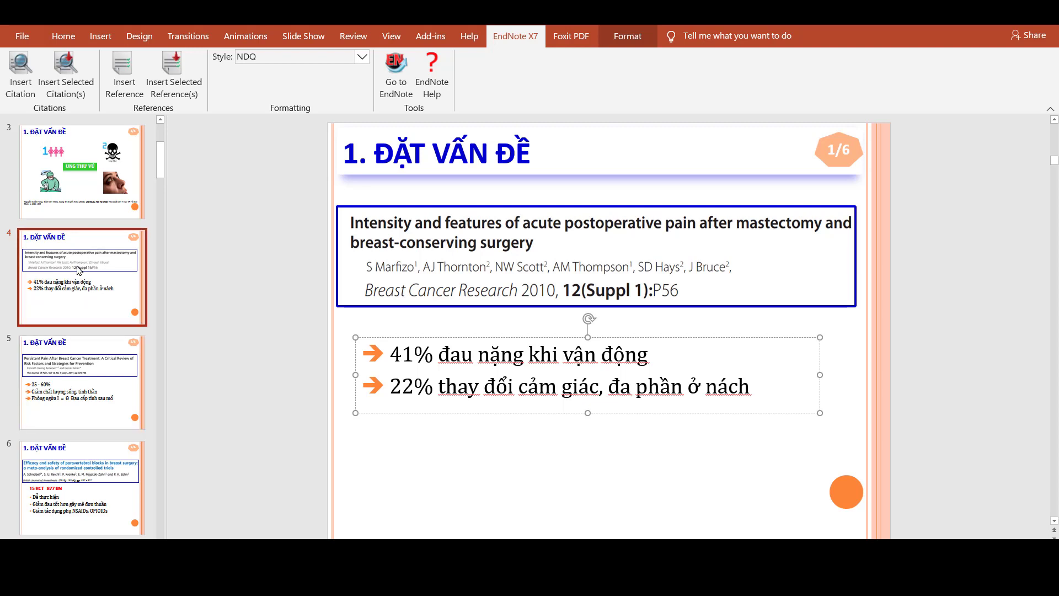
Select slide 3's typed citation and pick the first reference in the EndNote X7 library.
click(85, 183)
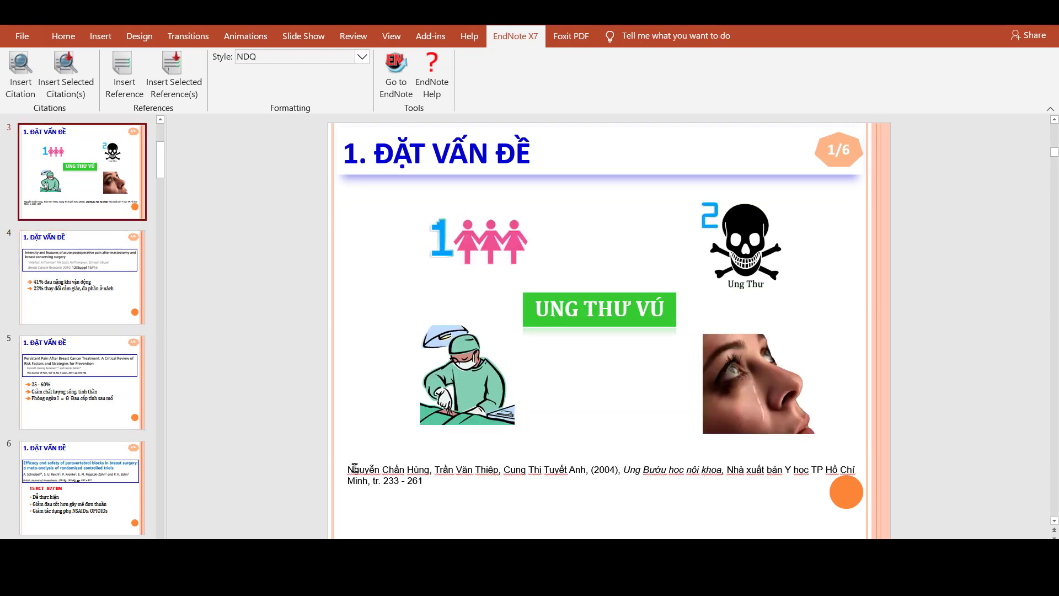
drag(350, 471, 409, 471)
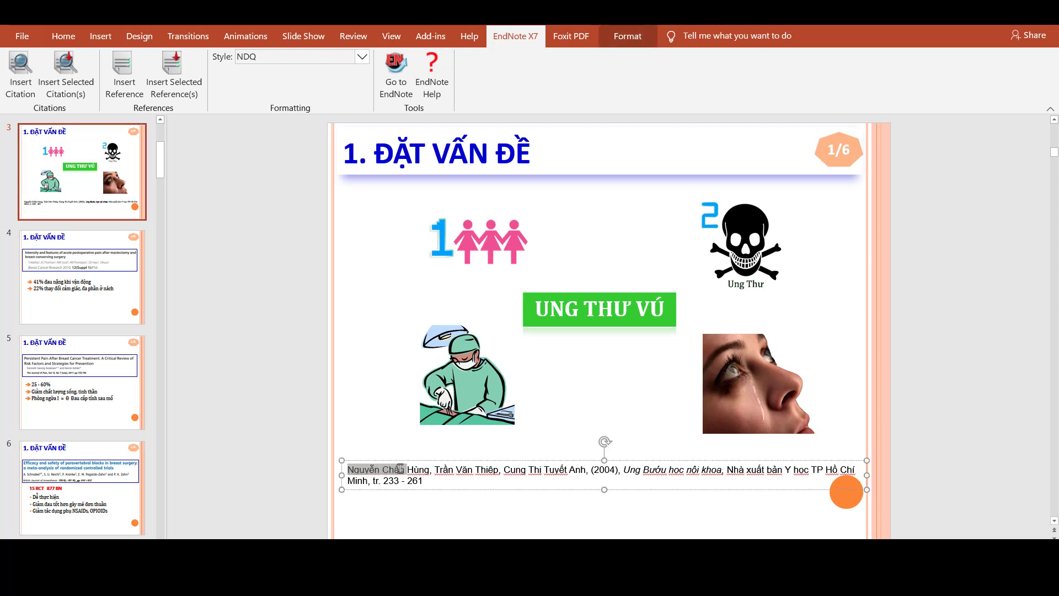
click(386, 510)
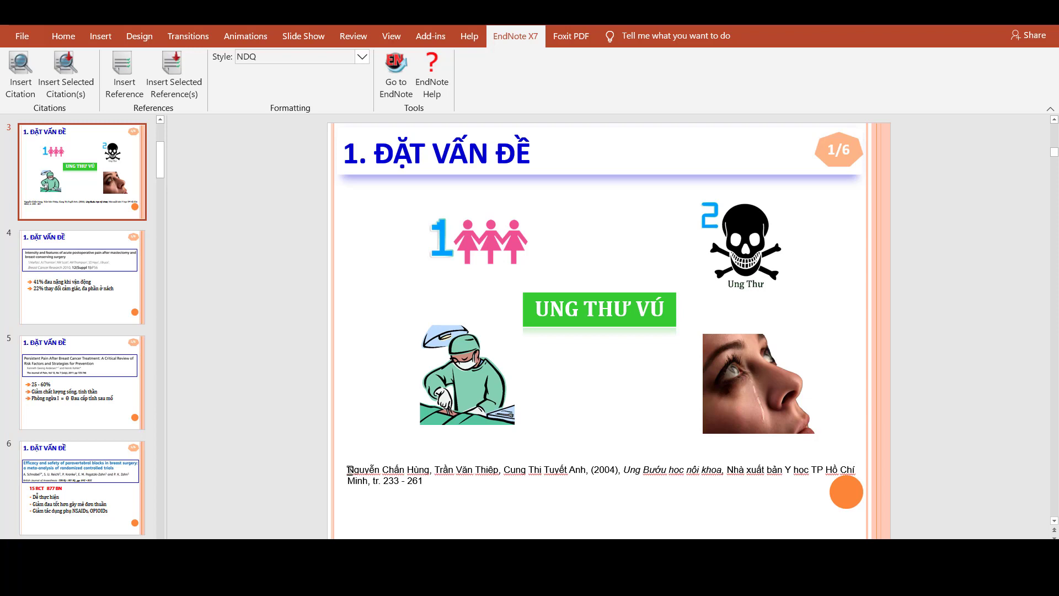
drag(349, 470, 427, 484)
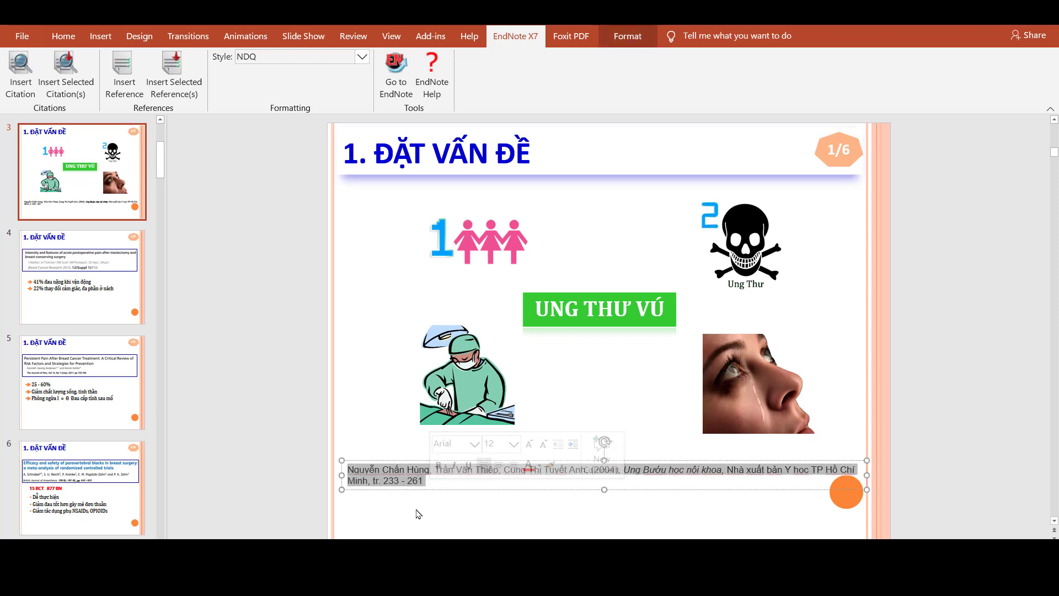
click(402, 477)
drag(350, 470, 424, 480)
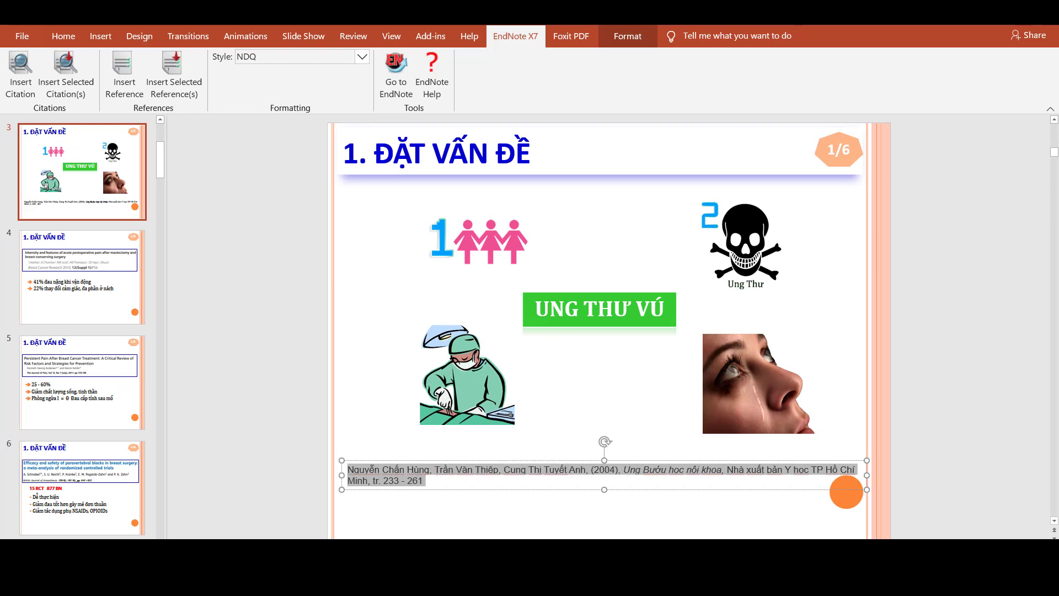
click(259, 546)
click(340, 63)
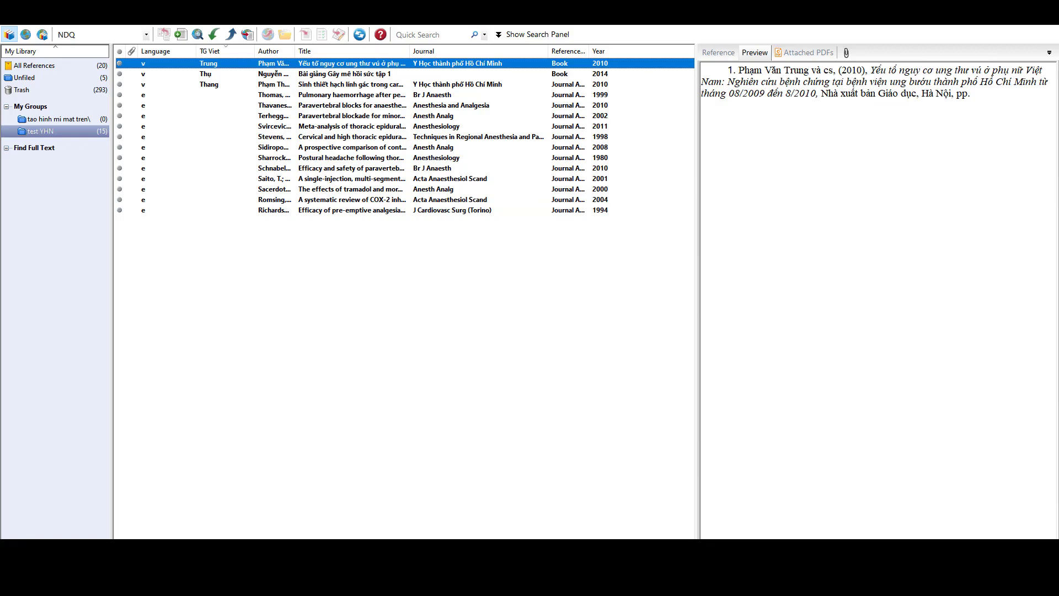
Swap slide 3's citation for the EndNote 2010 breast-cancer reference, removing its leading '1.'.
click(434, 549)
key(Delete)
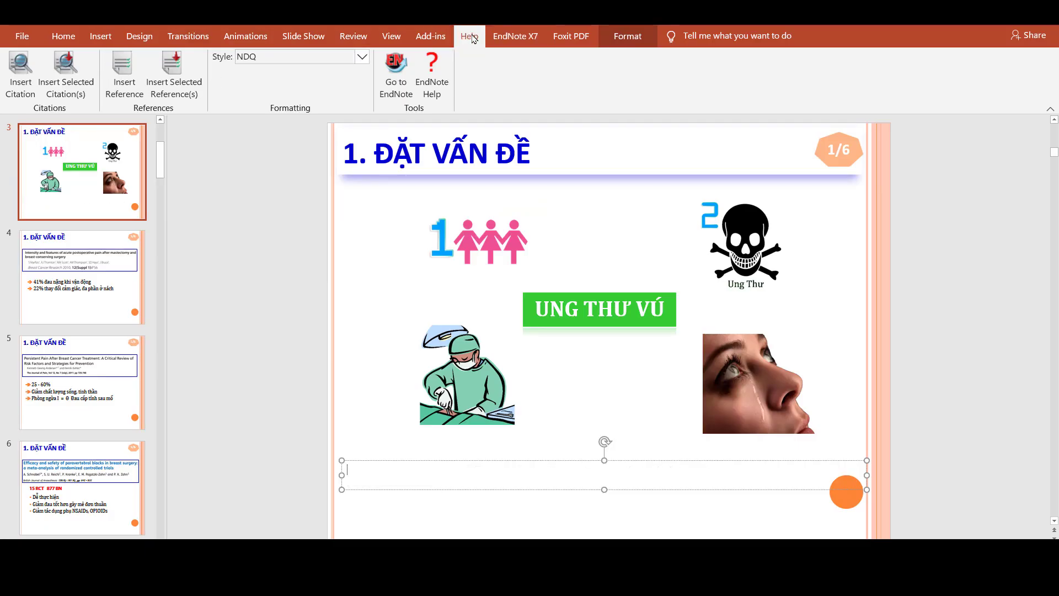
click(180, 101)
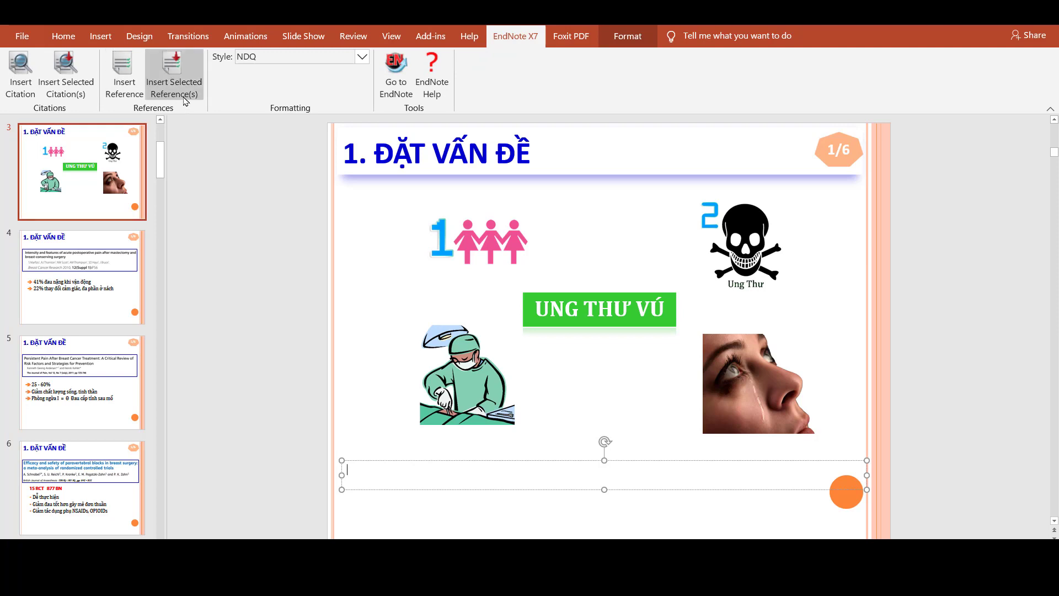
click(184, 99)
click(412, 471)
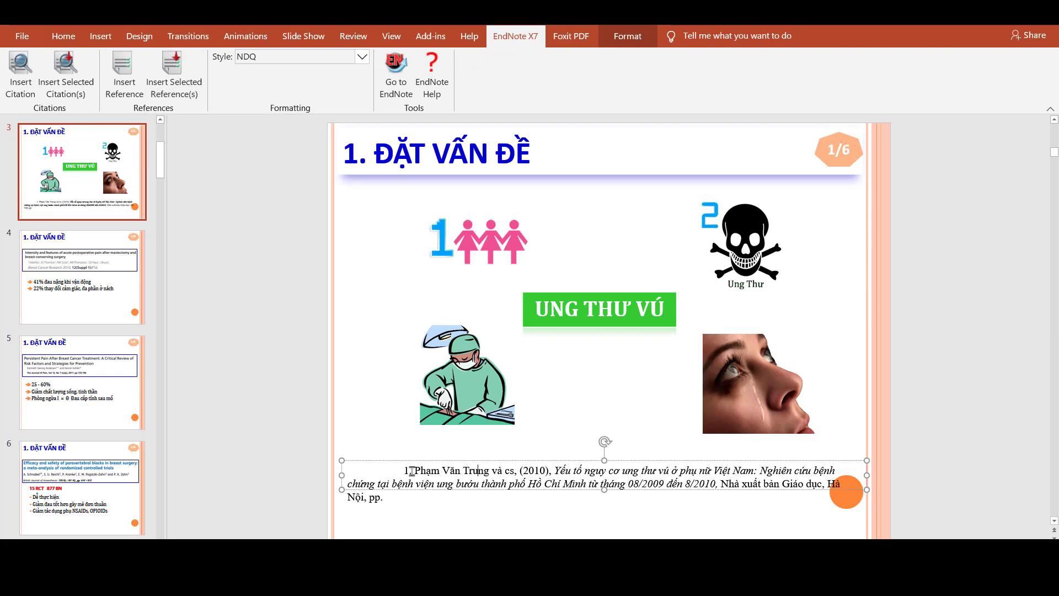
shift+click(358, 469)
key(BackSpace)
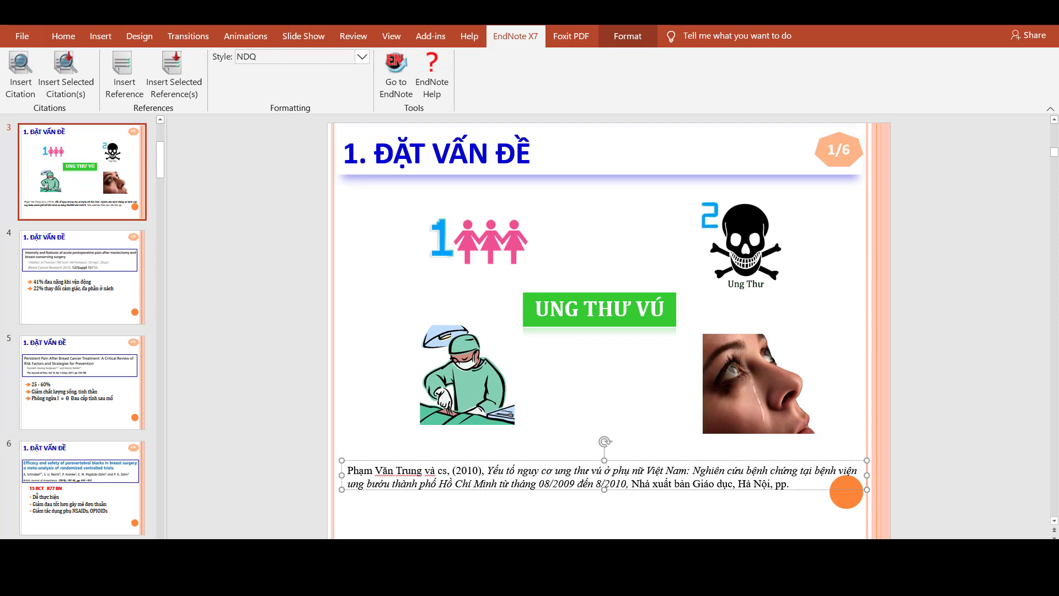
click(259, 516)
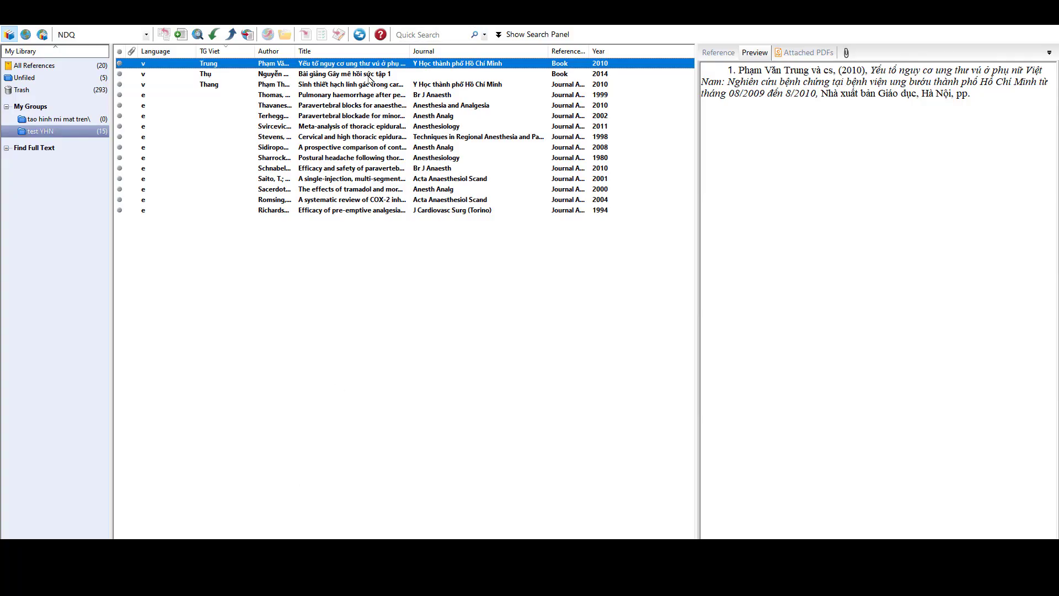
Confirm NDQ as the EndNote output style and select the library's second reference.
key(alt+Tab)
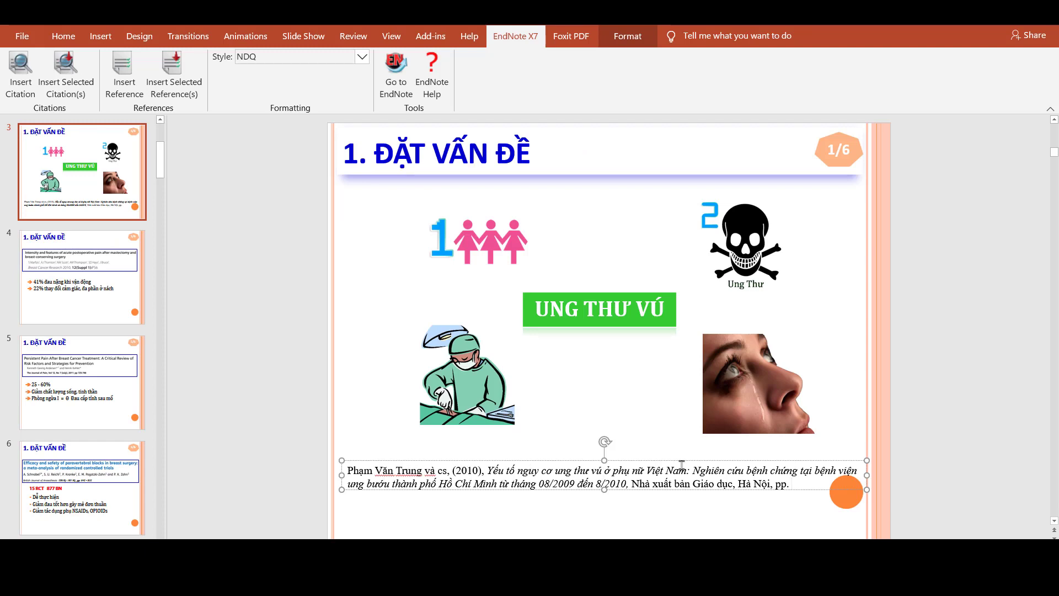
key(alt+Tab)
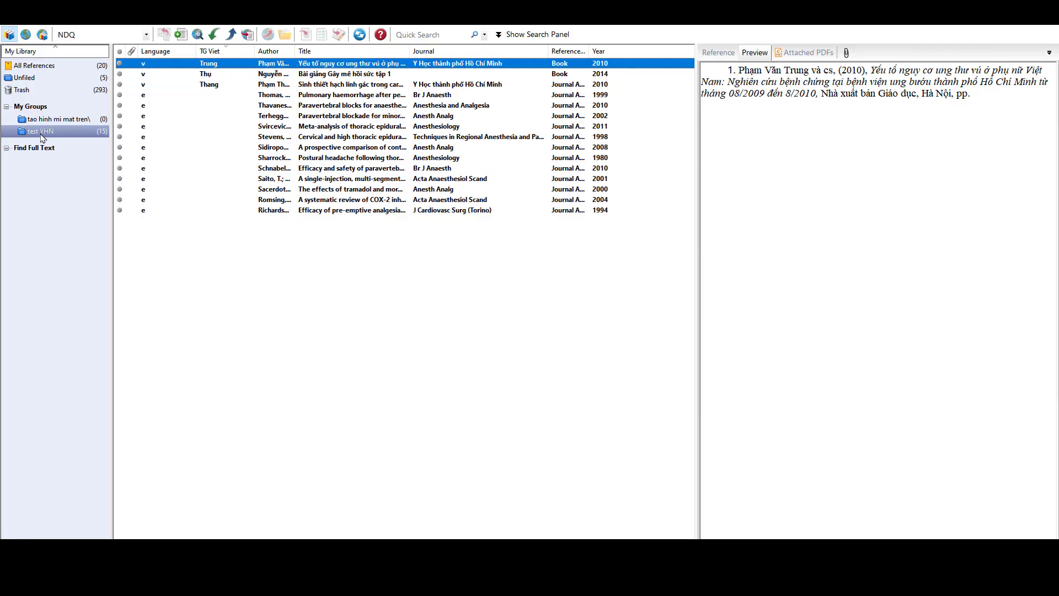
click(52, 26)
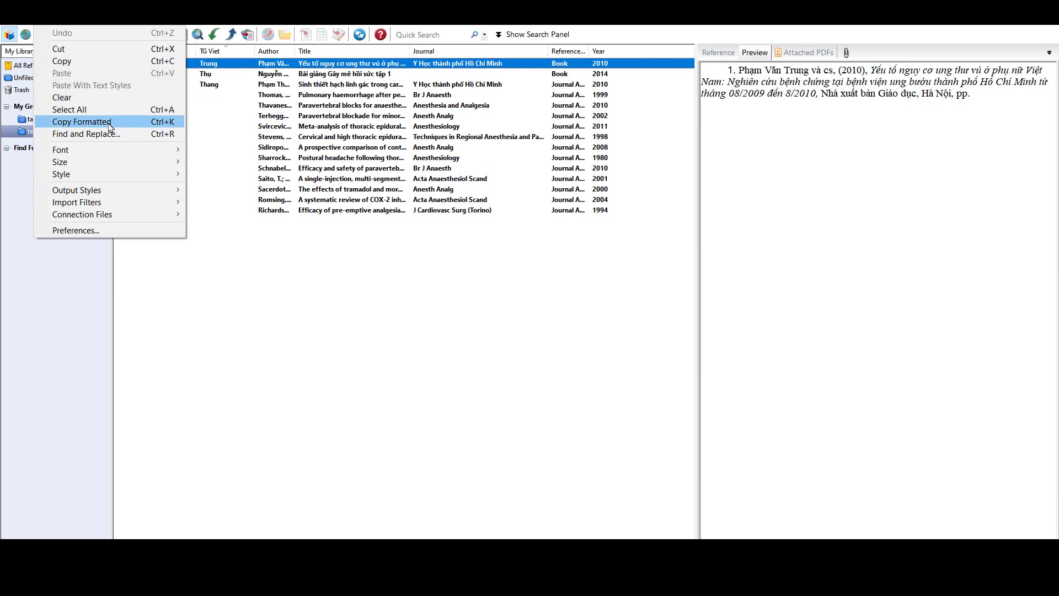
mouse_move(108, 190)
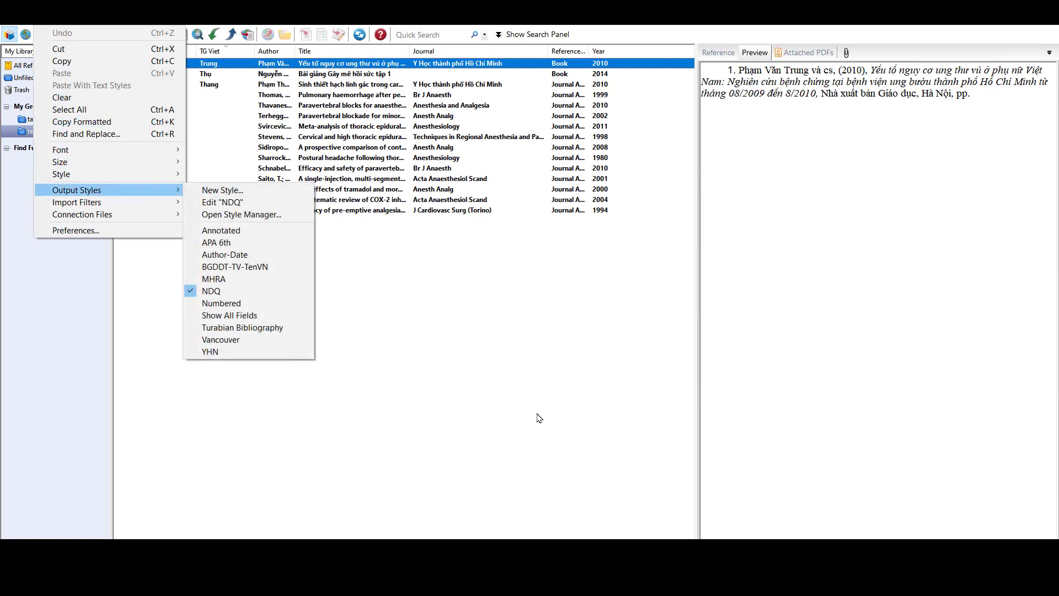
click(538, 415)
click(321, 74)
key(alt+Tab)
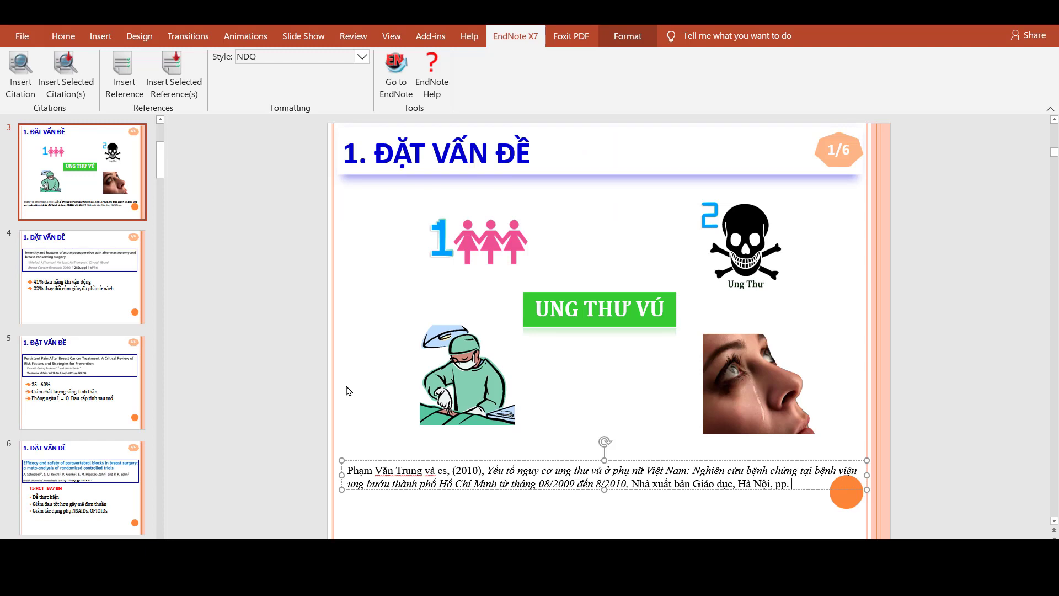
Display slide 4 in the editing area with the Home formatting tools.
click(79, 282)
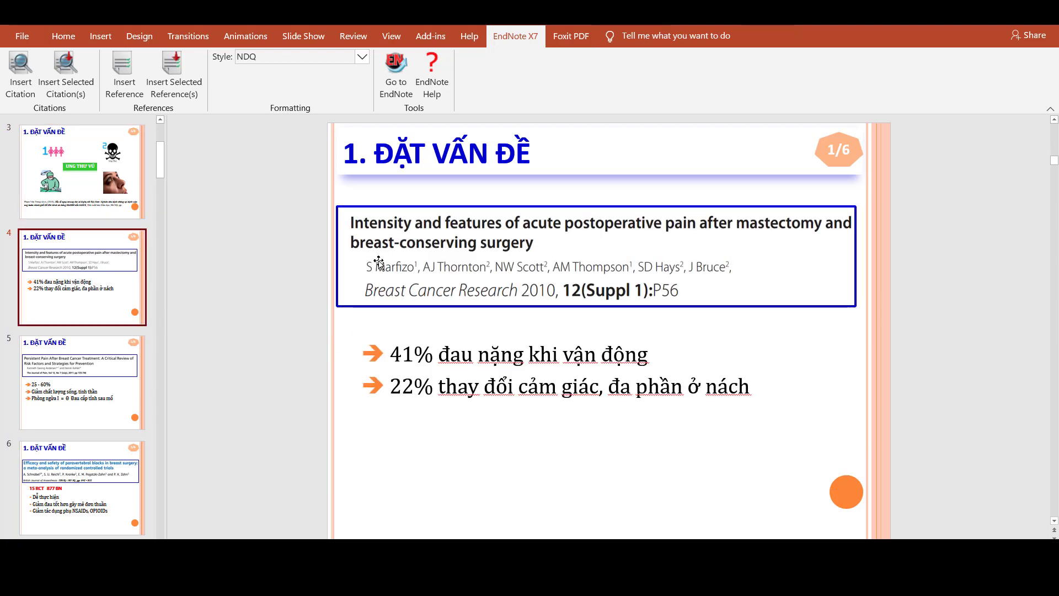
key(Up)
key(Down)
click(386, 486)
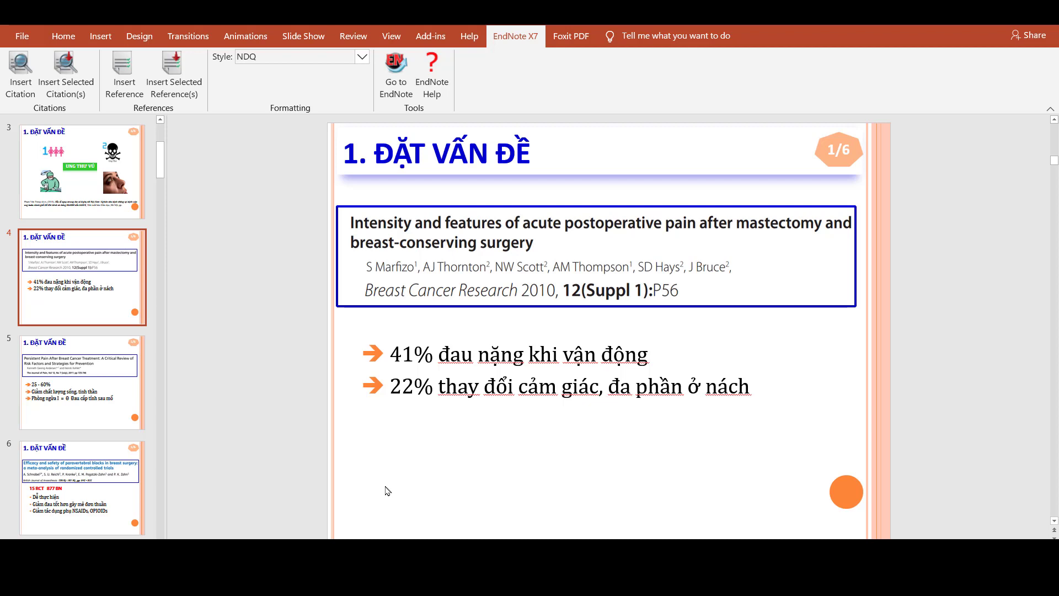
click(60, 38)
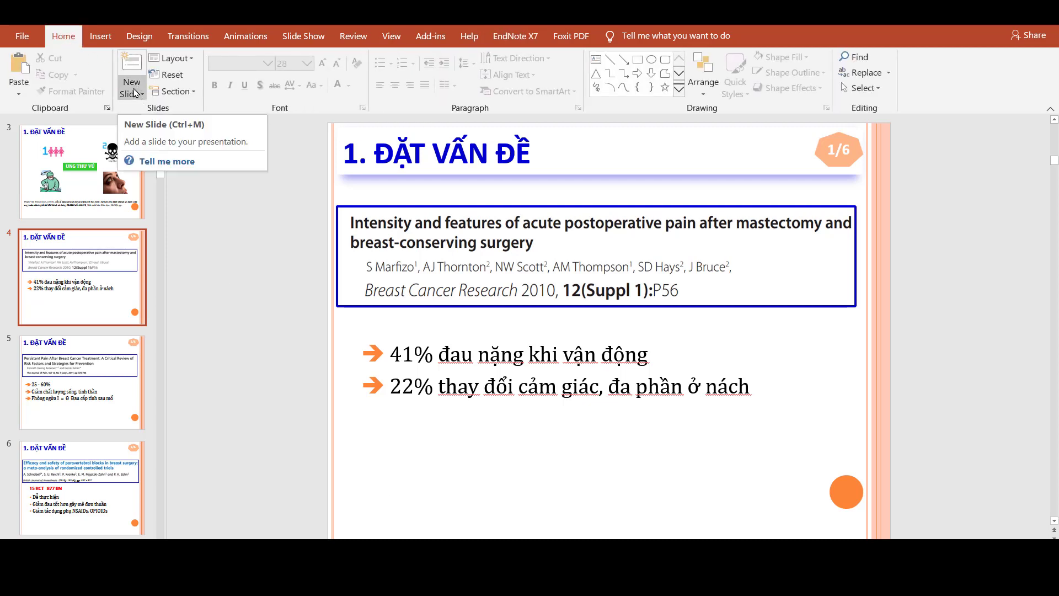
Add an empty unbulleted line below slide 4's last bullet.
click(478, 354)
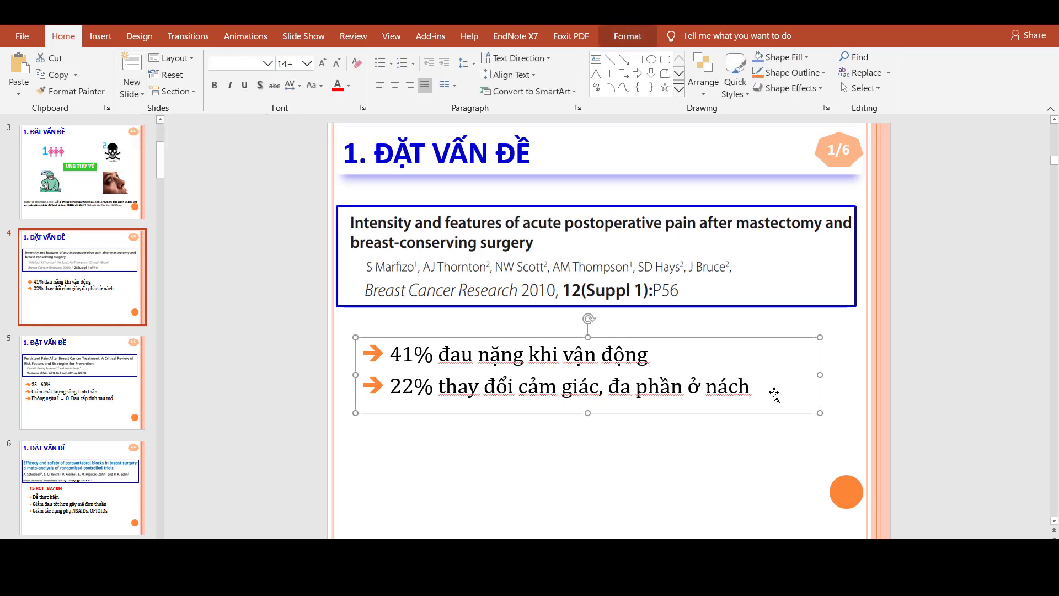
click(751, 389)
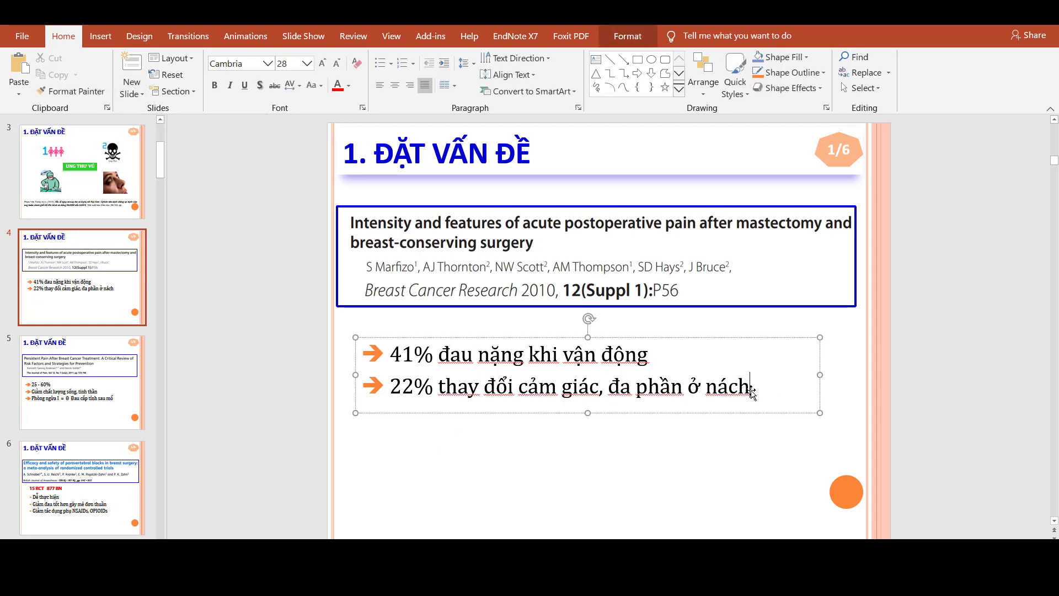
key(Return)
key(Return)
key(Return)
key(Return)
key(BackSpace)
key(alt+Tab)
Insert the 1998 thoracic epidural anesthesia reference on slide 4's empty line and delete its number.
click(341, 136)
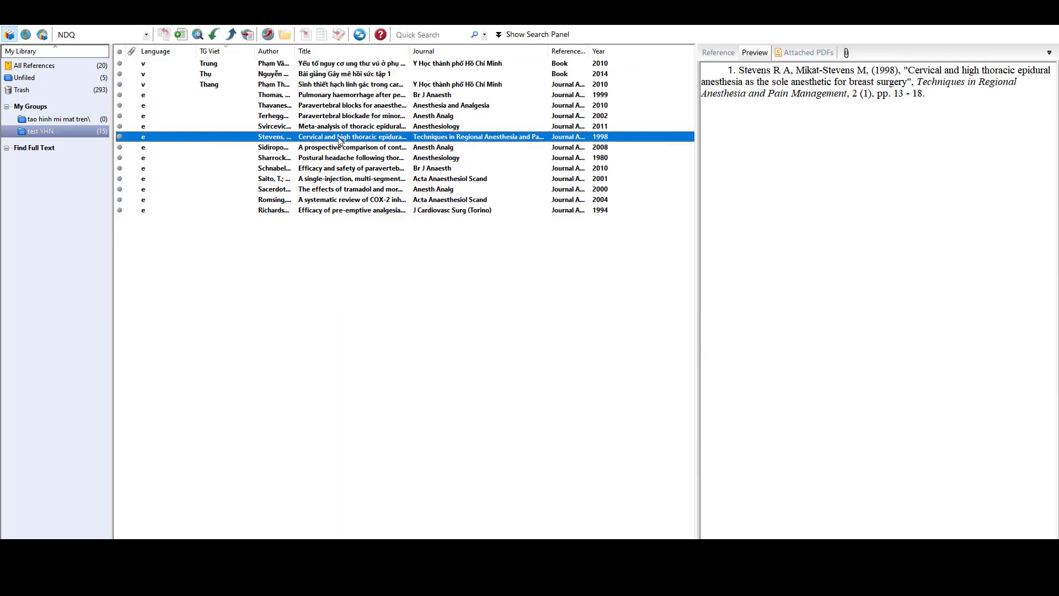
key(alt+Tab)
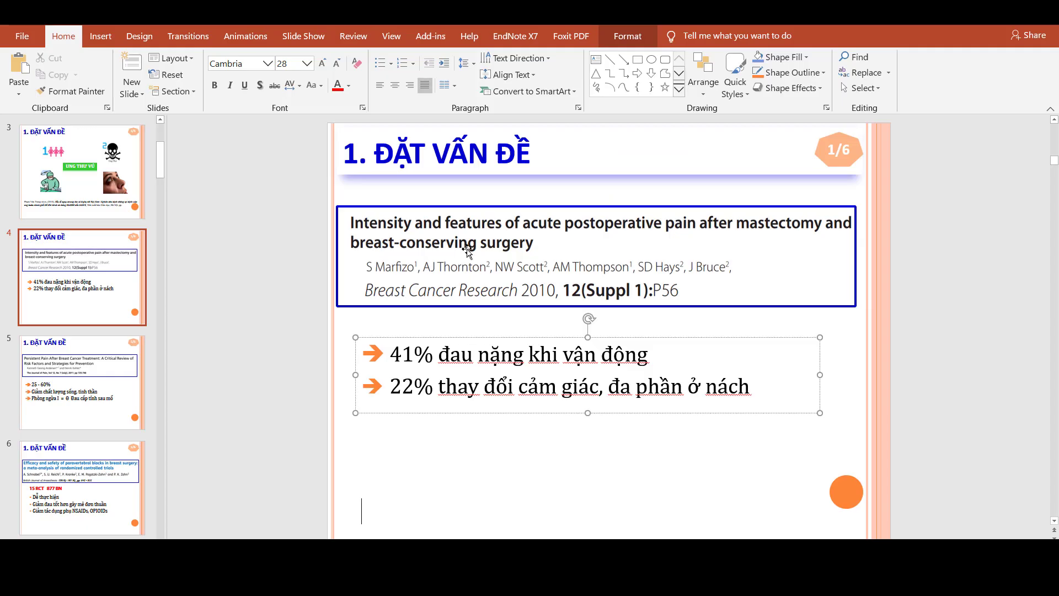
click(515, 36)
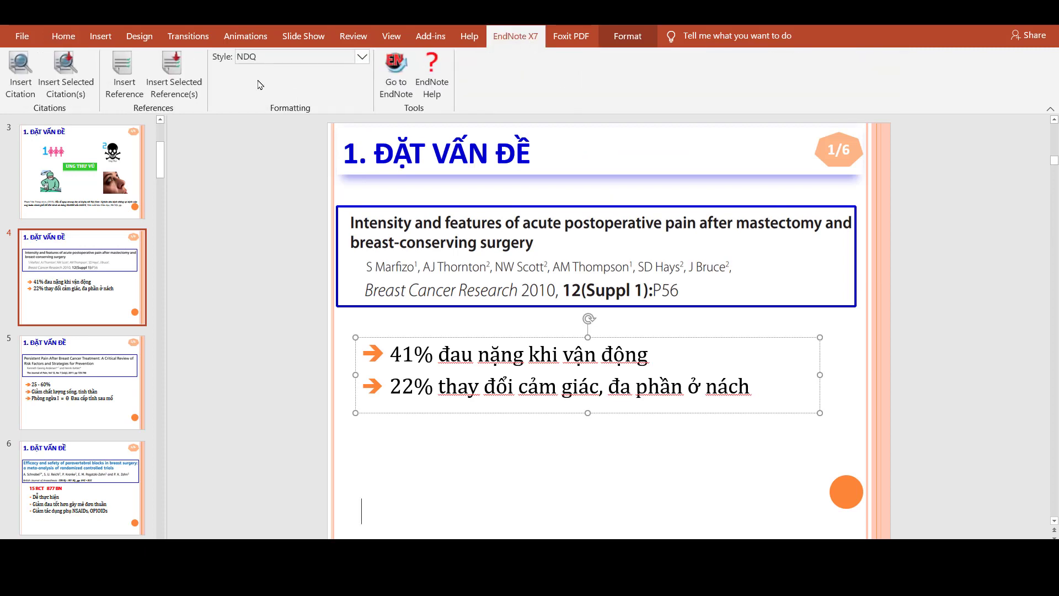
click(172, 69)
click(428, 502)
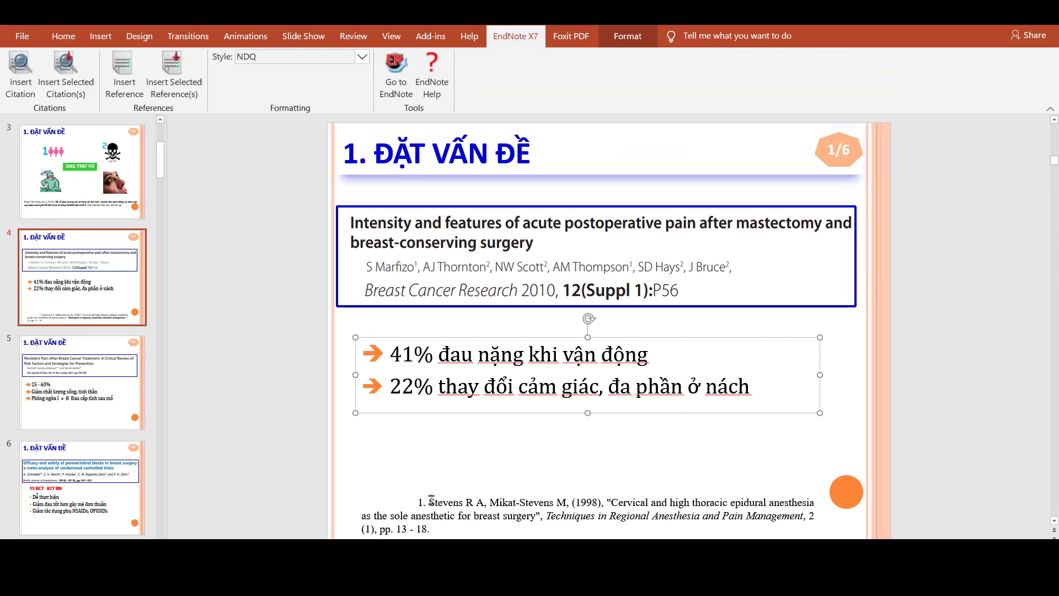
key(BackSpace)
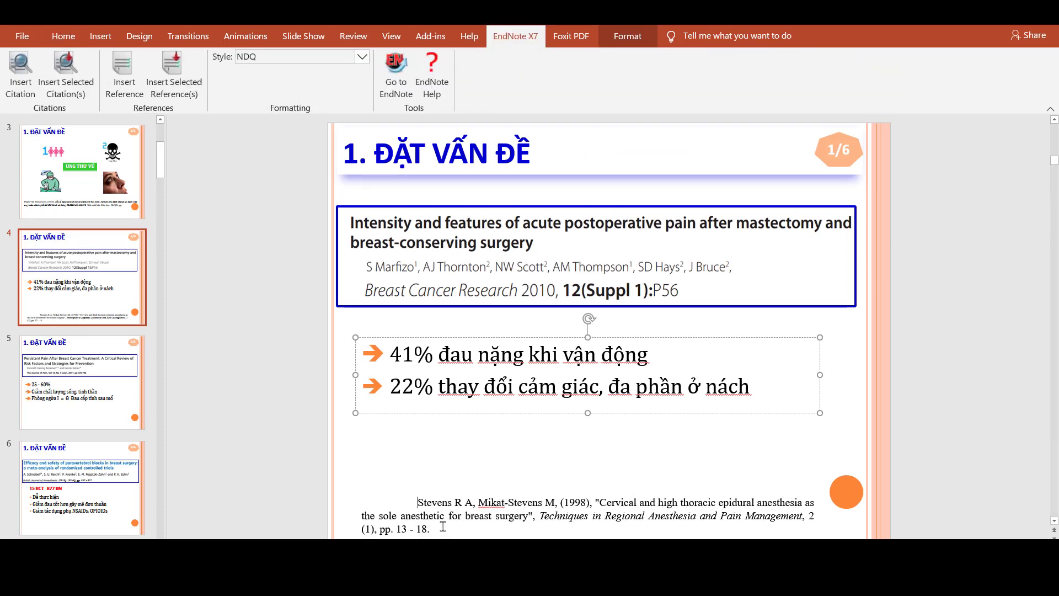
triple_click(442, 527)
click(456, 529)
Browse the slide thumbnails from slide 6 past slide 19 toward later slides.
click(83, 486)
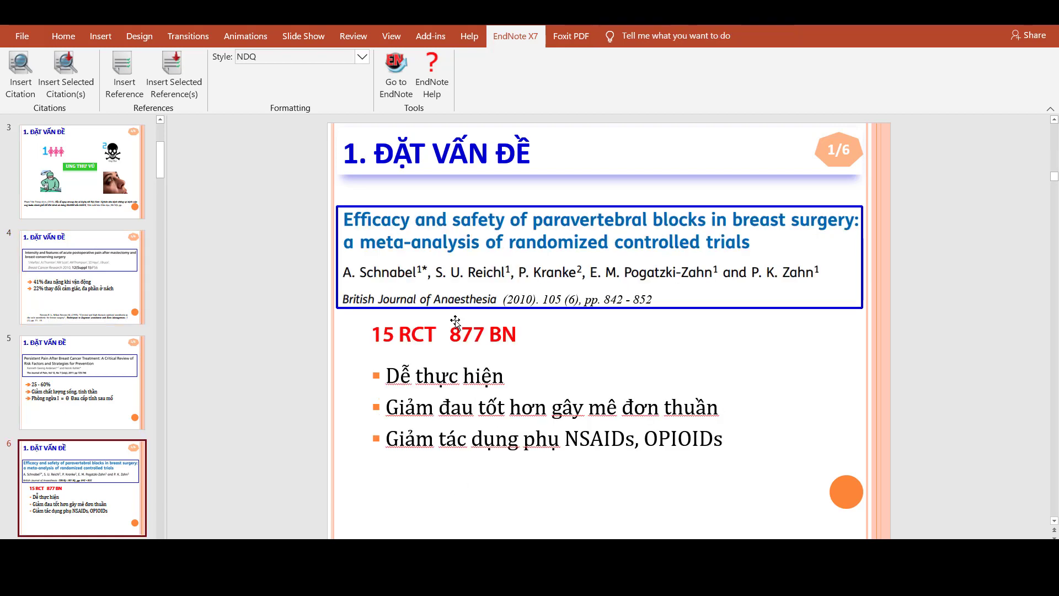
scroll(114, 451, down, 3)
scroll(114, 451, down, 3)
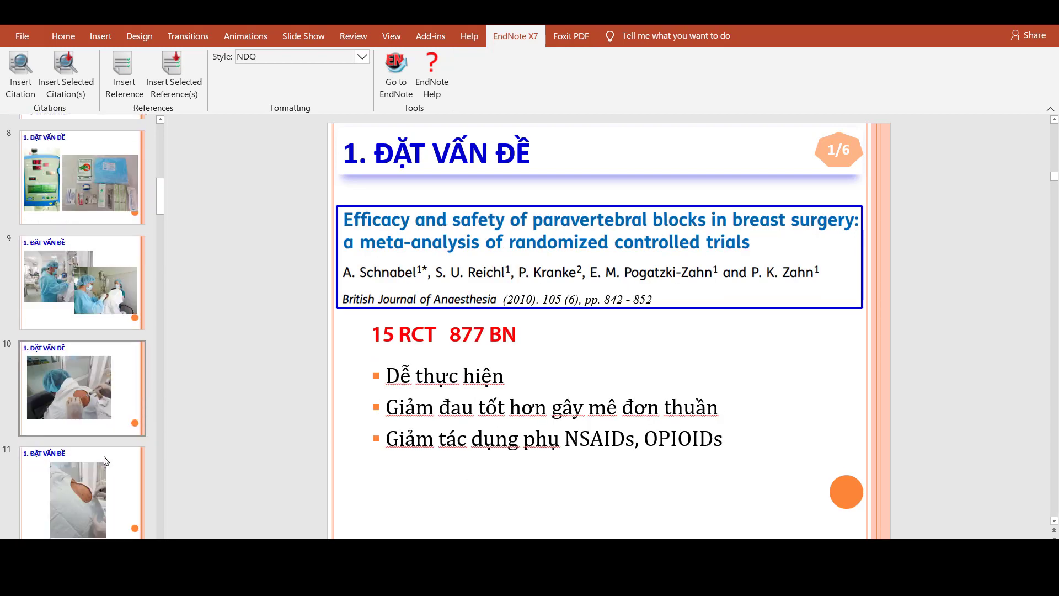
scroll(110, 453, down, 2)
scroll(107, 456, down, 3)
scroll(105, 458, down, 2)
click(106, 460)
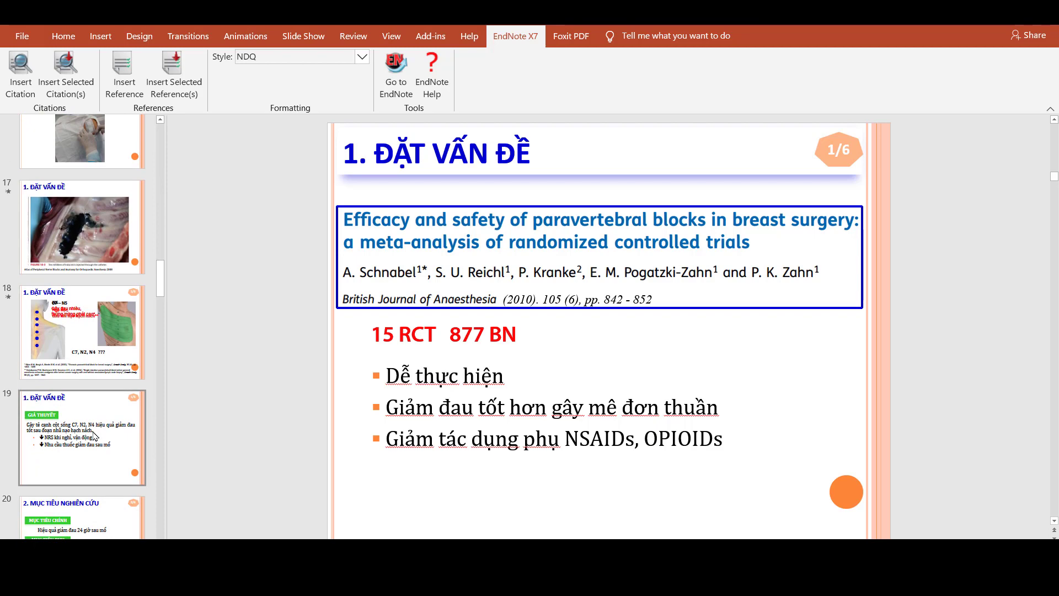
scroll(96, 436, down, 3)
scroll(99, 435, down, 3)
scroll(99, 433, down, 1)
Move through the thumbnails to slide 28 with the NRS/VAS table.
click(100, 433)
scroll(100, 433, down, 2)
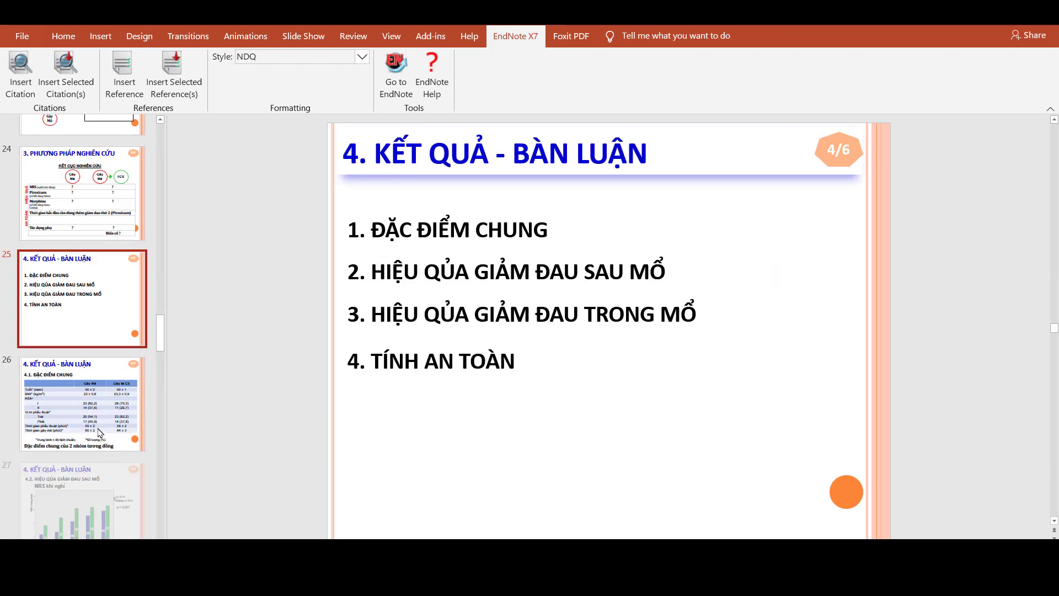
scroll(96, 425, down, 3)
click(88, 353)
click(85, 453)
scroll(86, 452, down, 1)
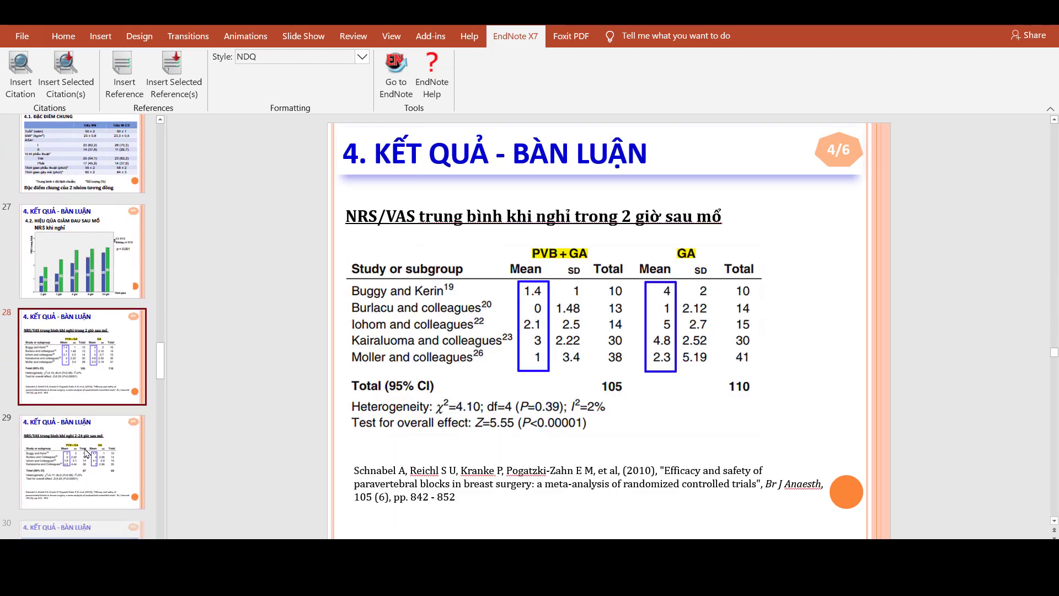
click(481, 332)
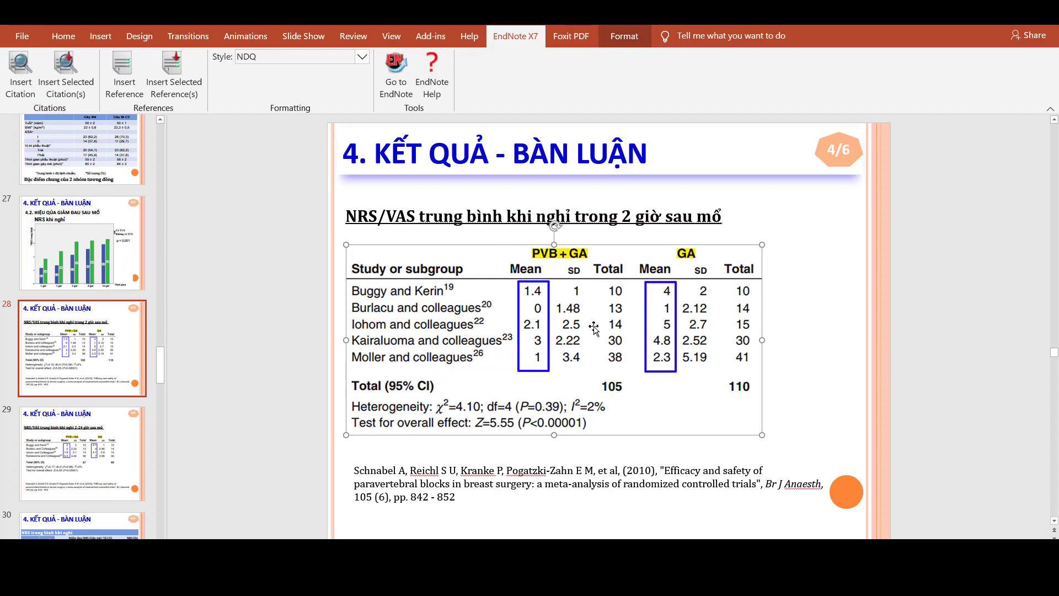
Select the whole Schnabel citation text below the table.
click(439, 484)
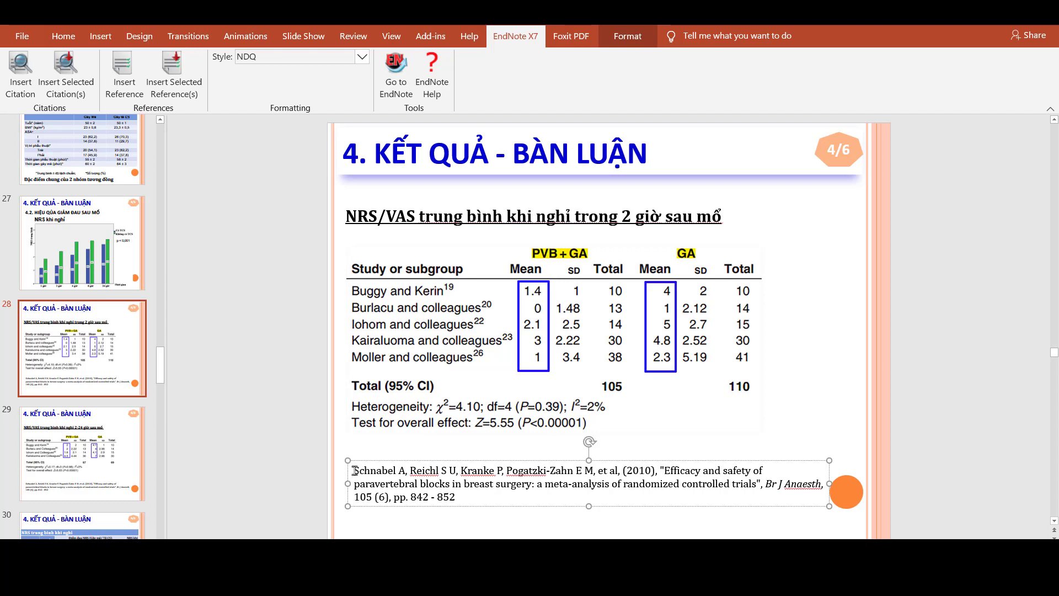
mouse_move(354, 471)
mouse_down()
mouse_move(469, 500)
mouse_move(354, 470)
mouse_up()
click(391, 499)
drag(461, 496, 355, 479)
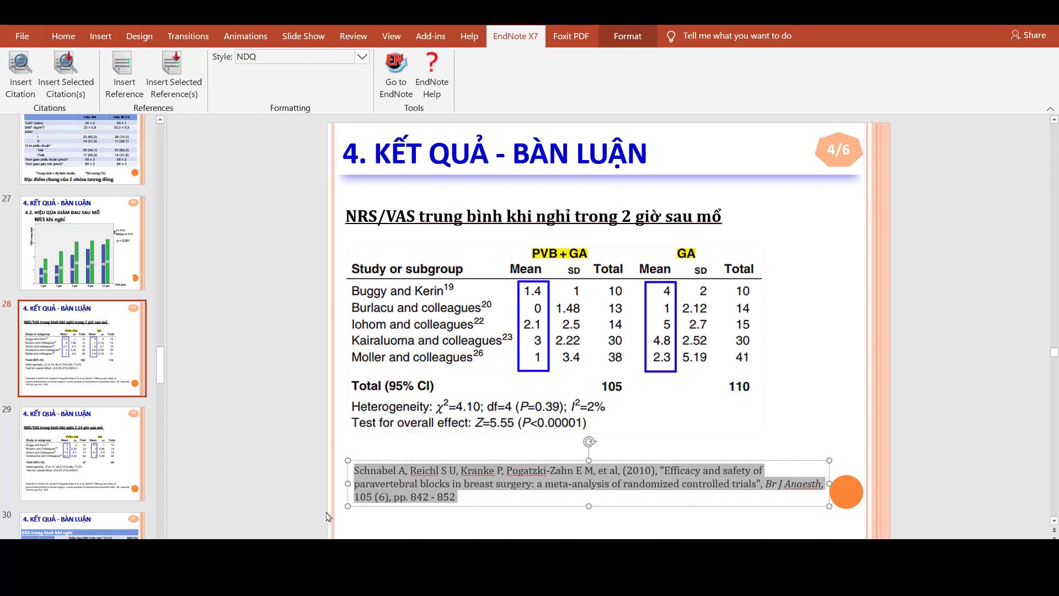
Replace the Schnabel citation with the Sacerdote reference from EndNote, deleting its '1.' numbering.
key(Delete)
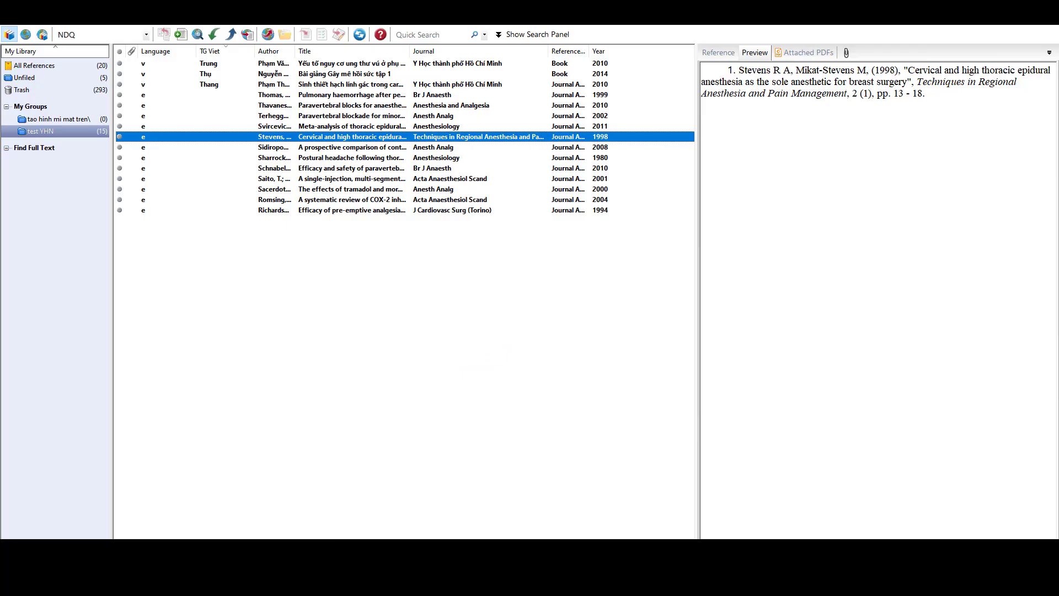
key(alt+Tab)
click(359, 192)
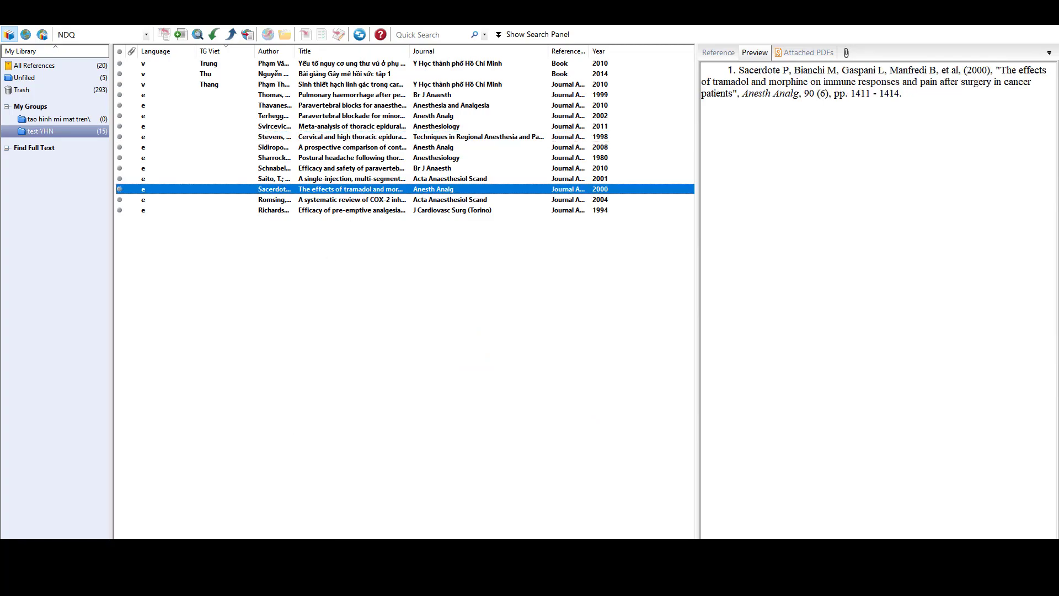
key(alt+Tab)
click(176, 78)
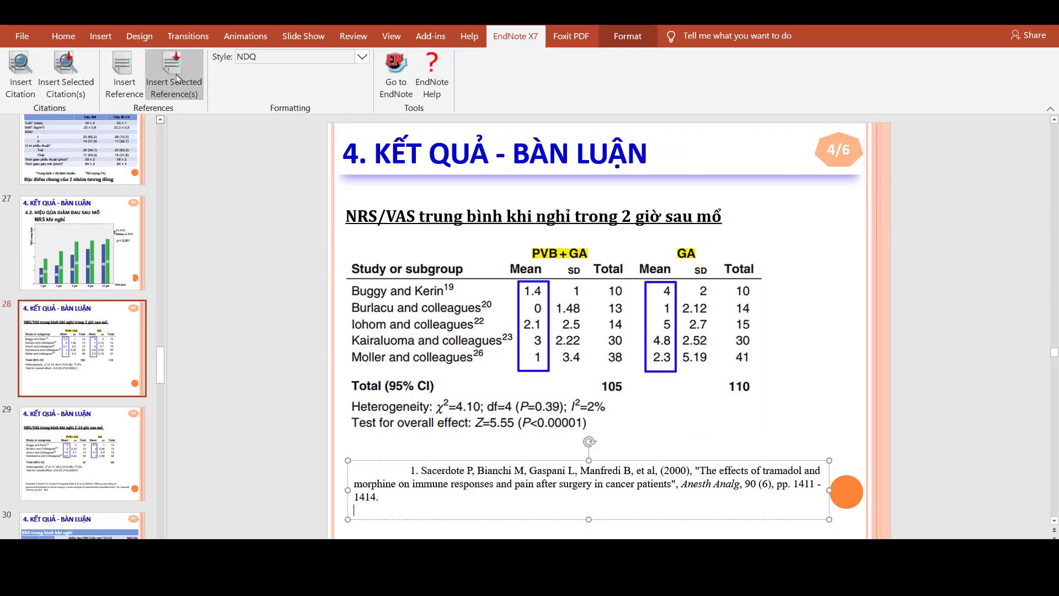
drag(424, 472, 358, 468)
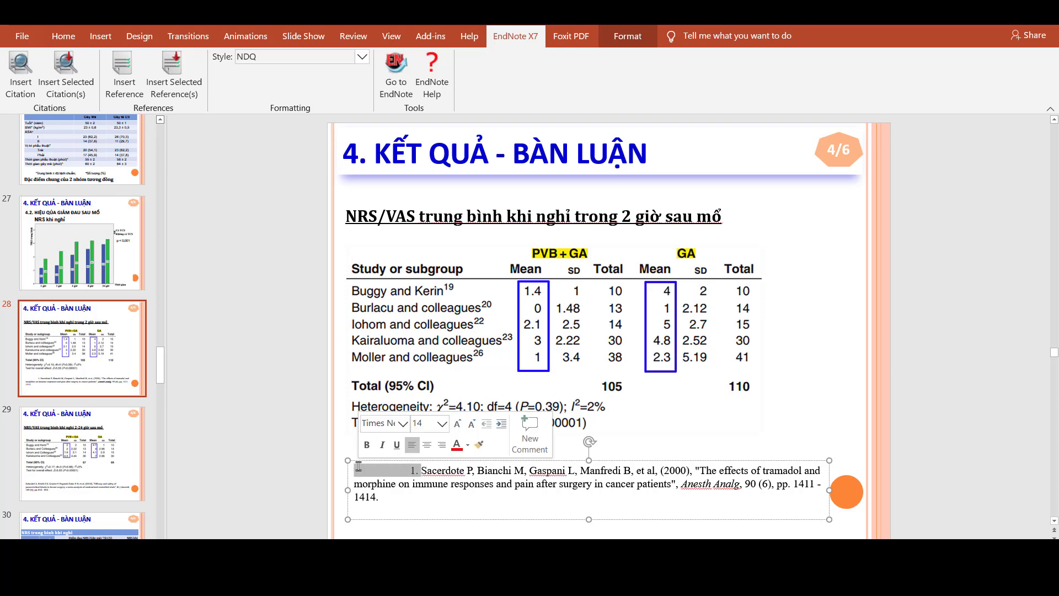
key(Delete)
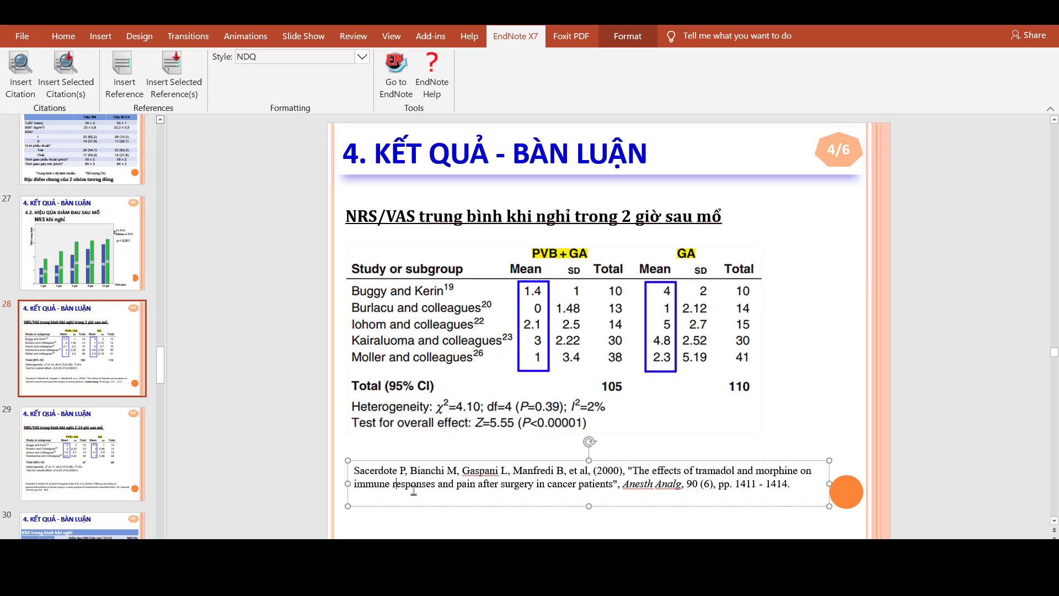
Place the cursor after the Sacerdote reference and pick the Richardson reference in EndNote.
click(800, 486)
key(BackSpace)
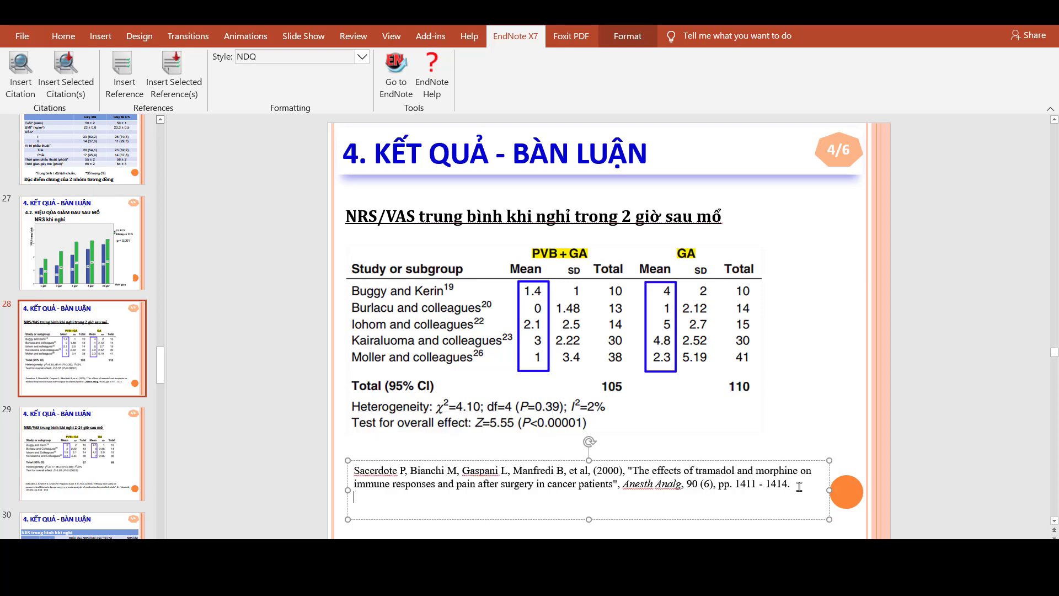
key(alt+Tab)
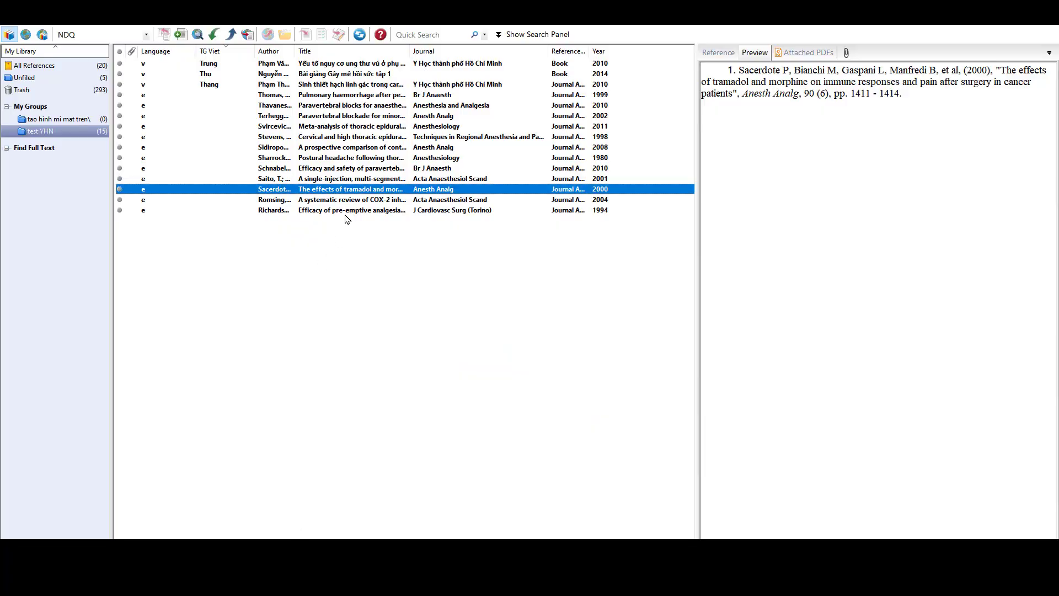
key(Down)
key(Down)
key(alt+Tab)
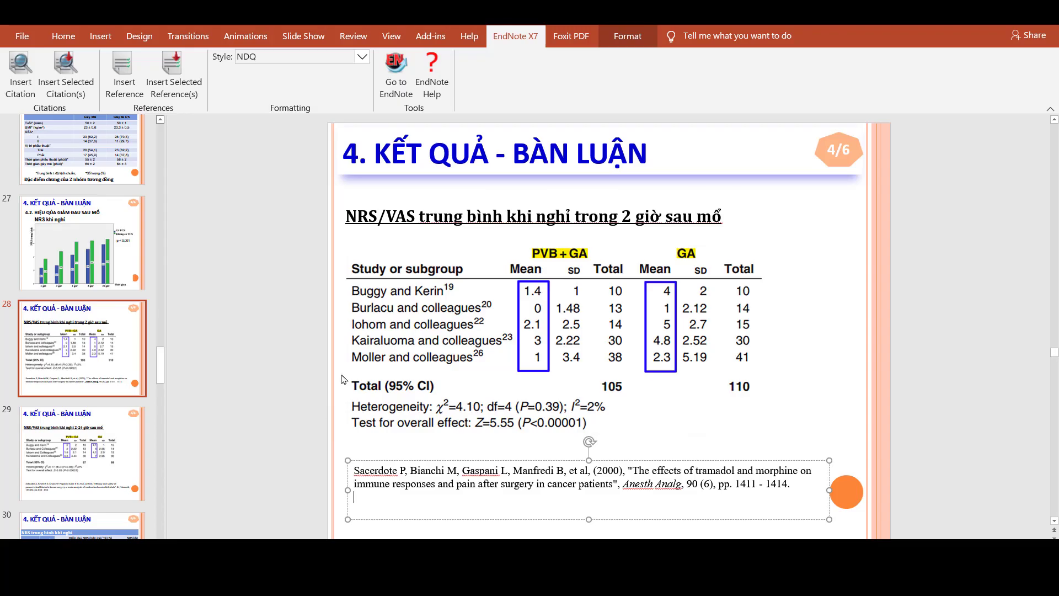
Insert the Richardson reference beneath Sacerdote and remove its '1.' numbering.
click(172, 69)
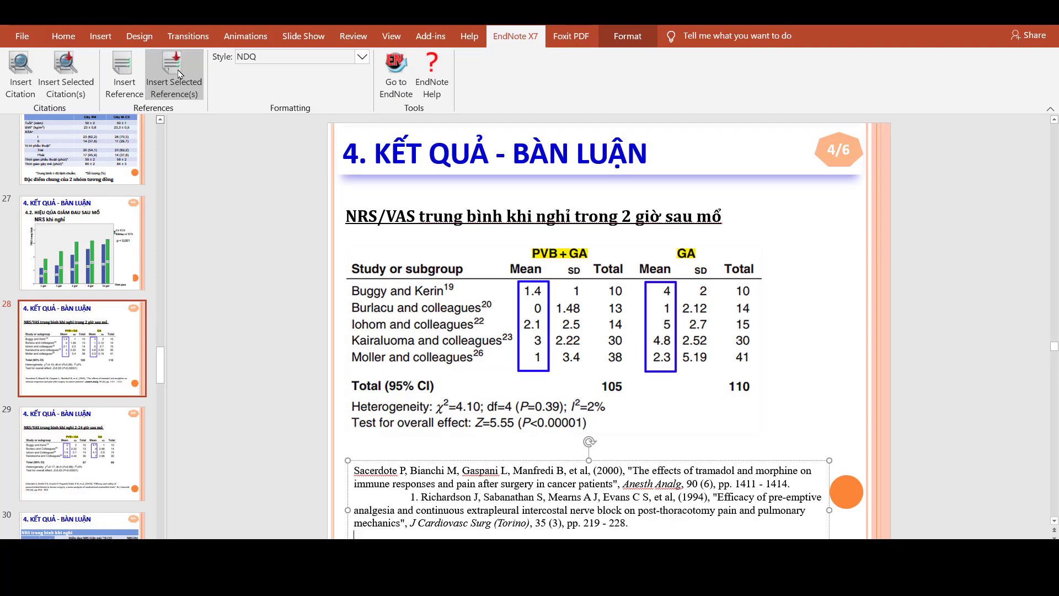
click(420, 500)
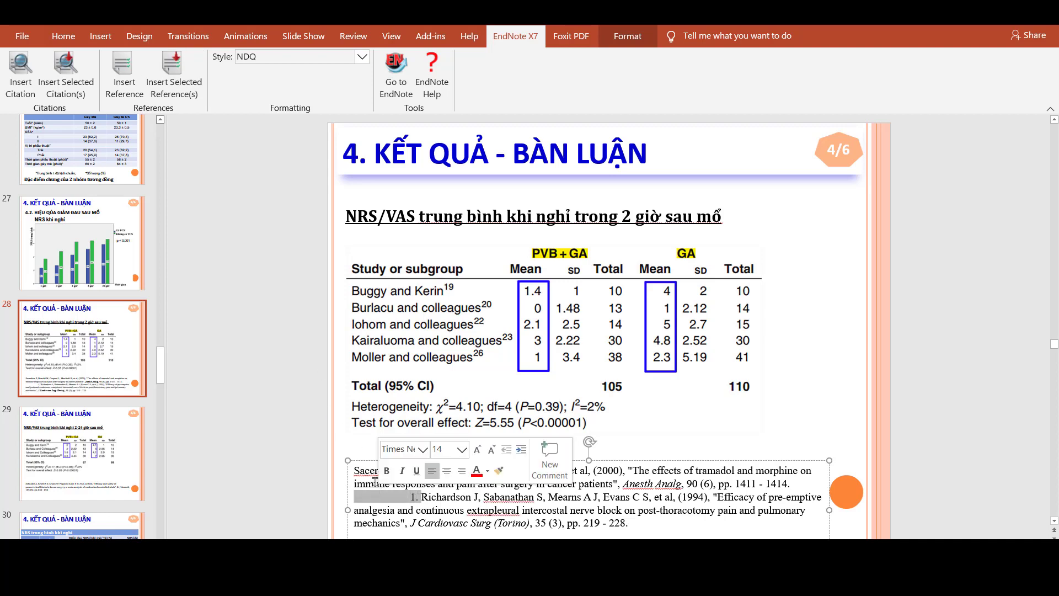
key(BackSpace)
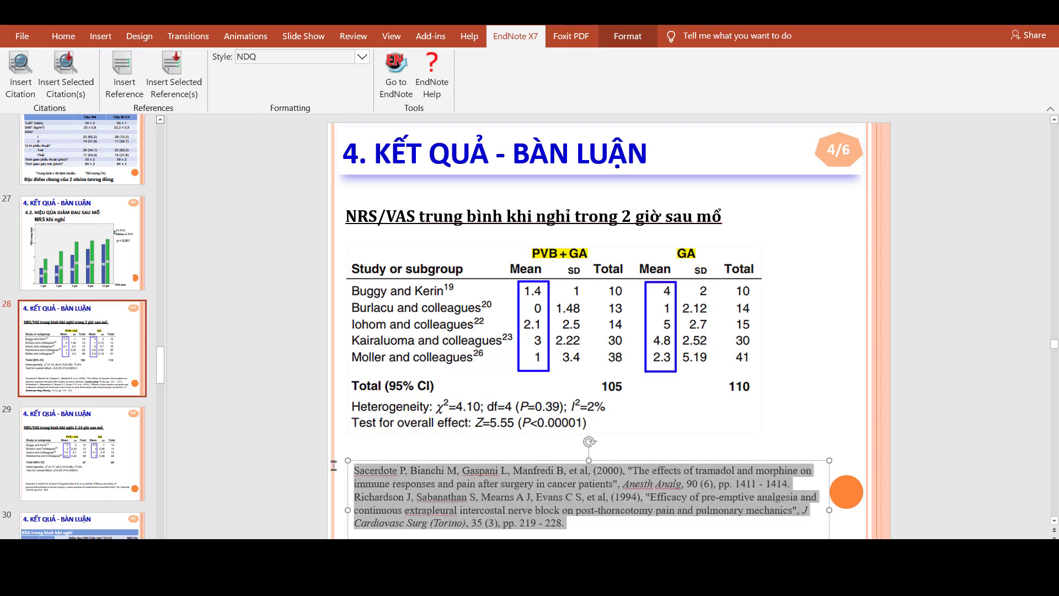
Clear the reference box and select both Sacerdote and Richardson in EndNote.
drag(568, 523, 333, 465)
key(Delete)
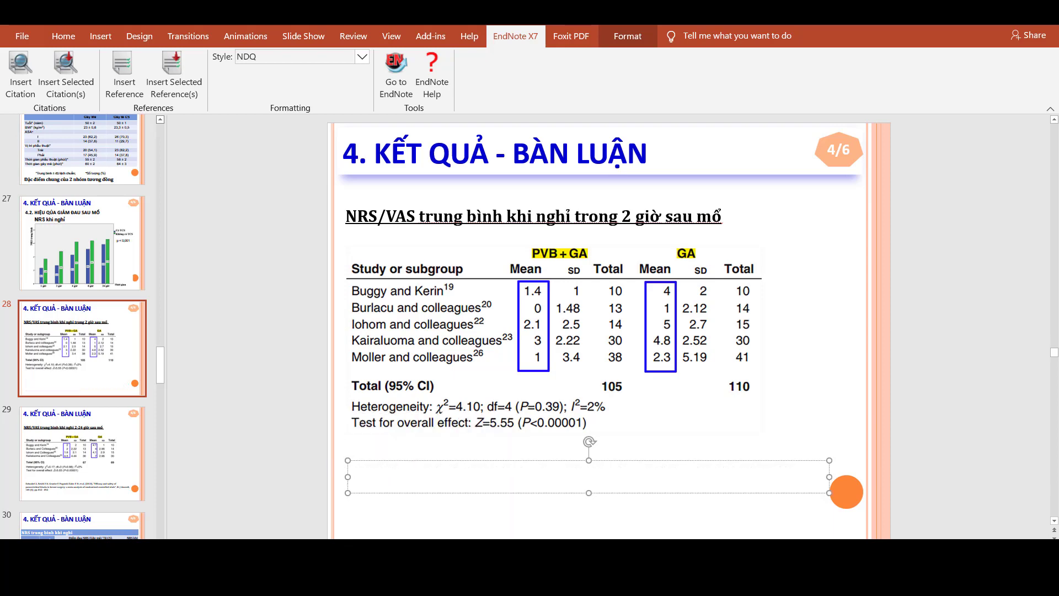
click(275, 526)
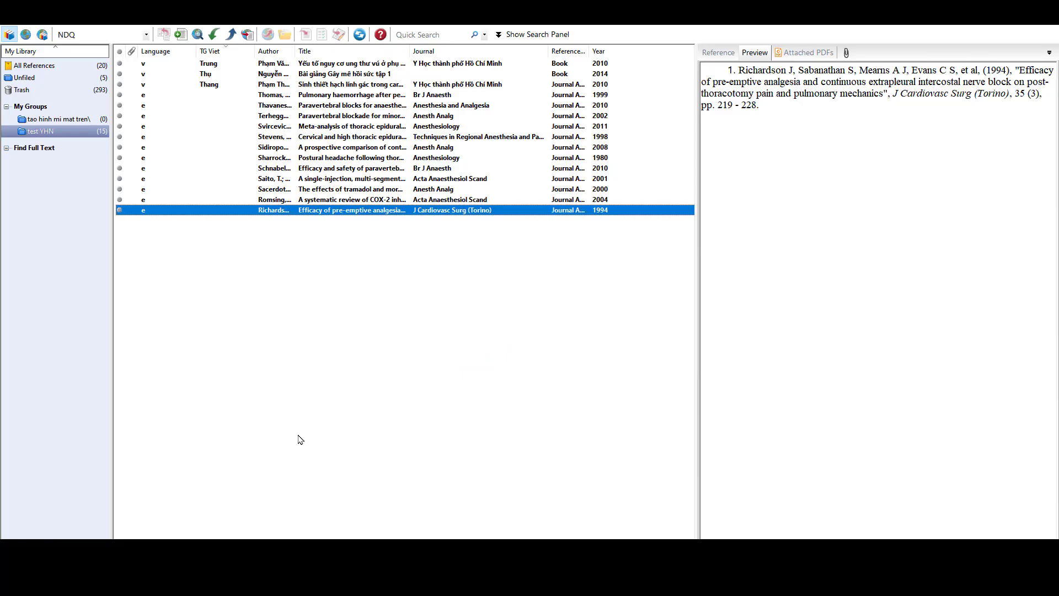
ctrl+click(342, 189)
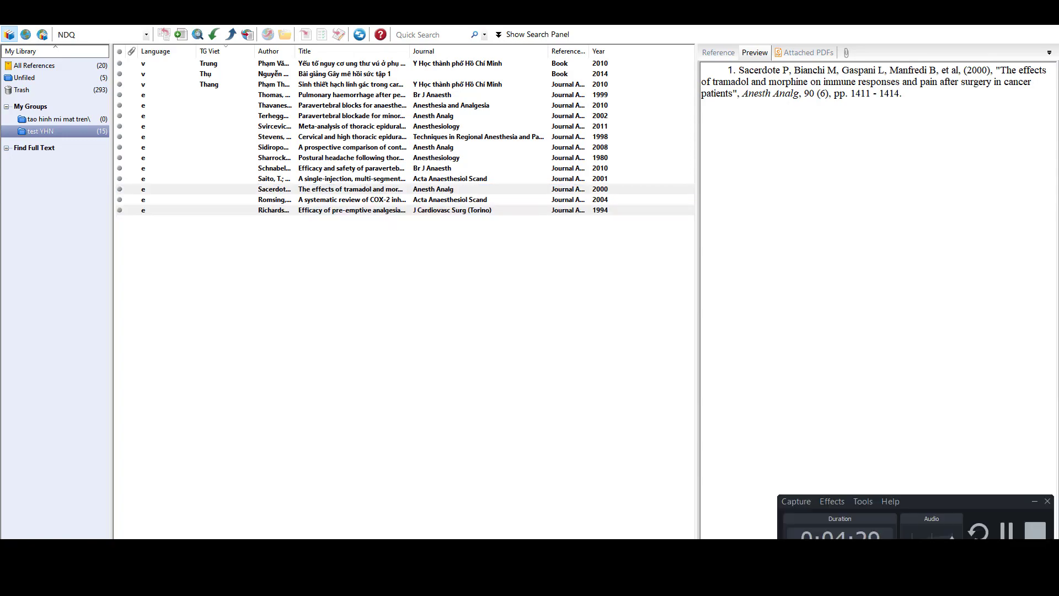
key(alt+Tab)
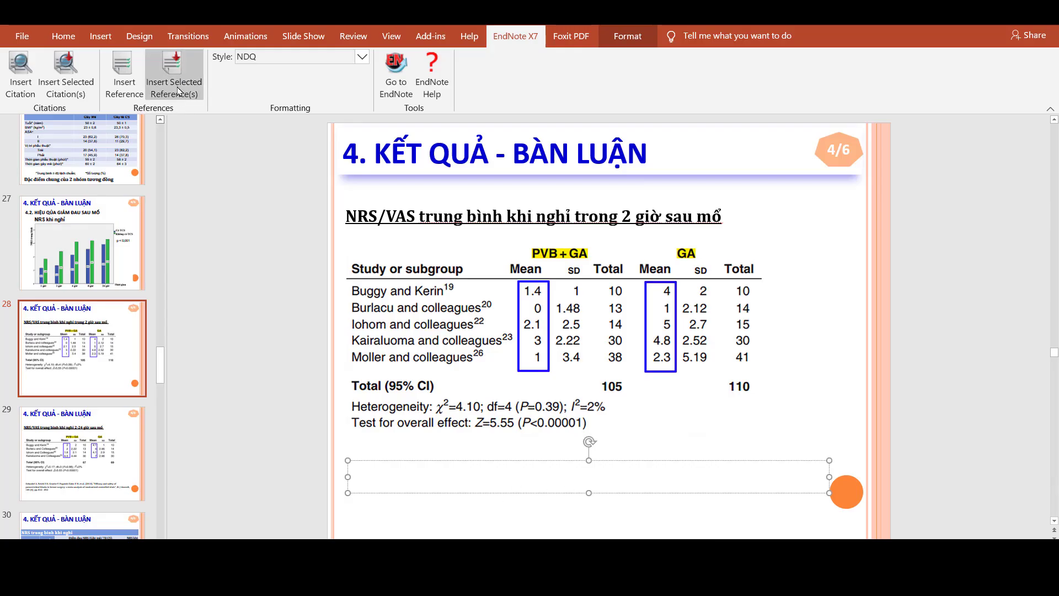
Insert Richardson and Sacerdote as numbered references 1 and 2 and set them to 8 pt.
click(174, 71)
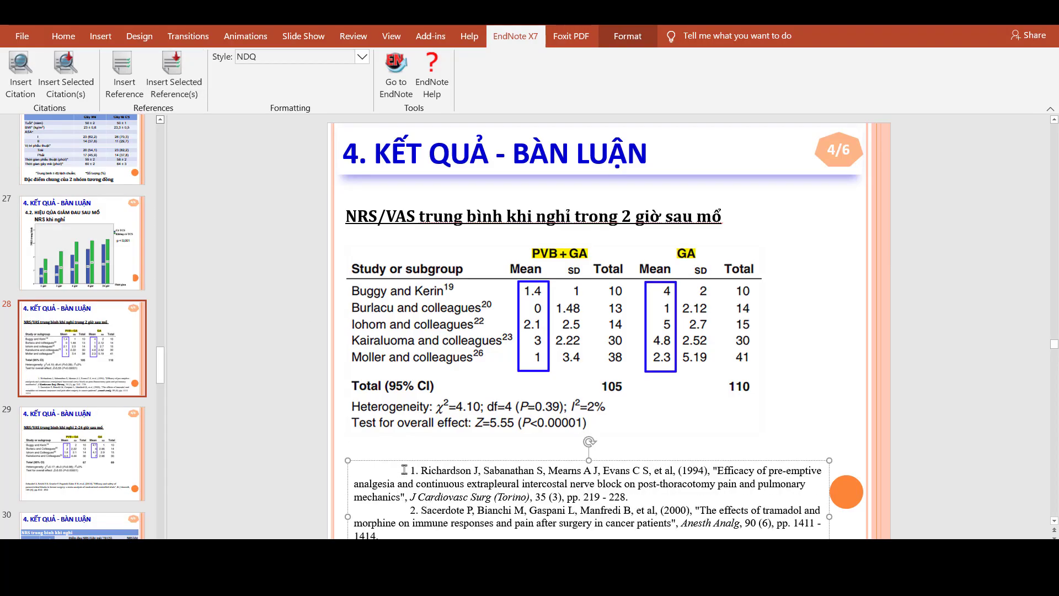
click(691, 407)
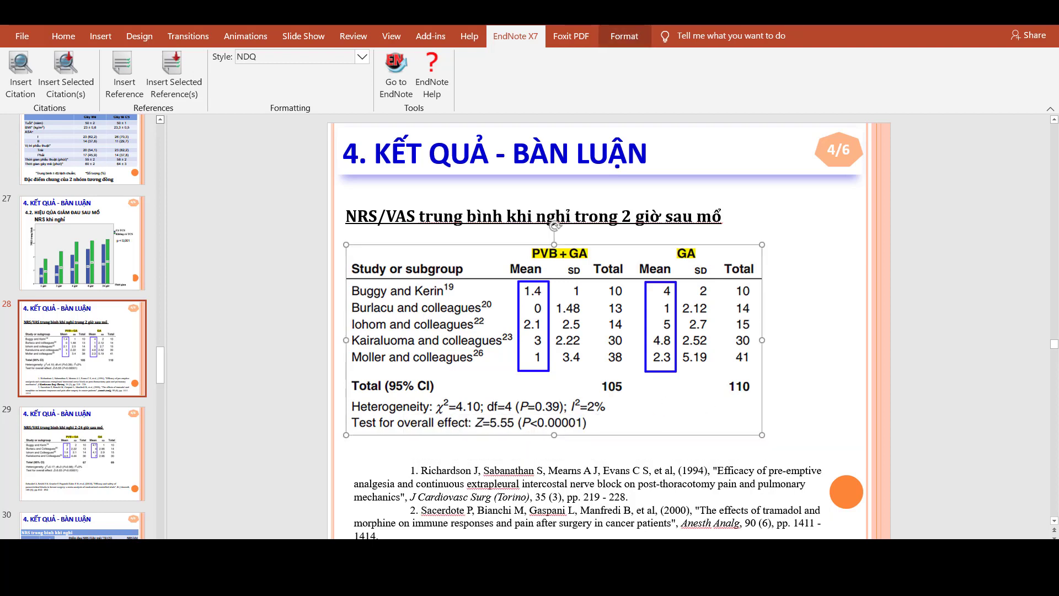
drag(397, 534, 386, 466)
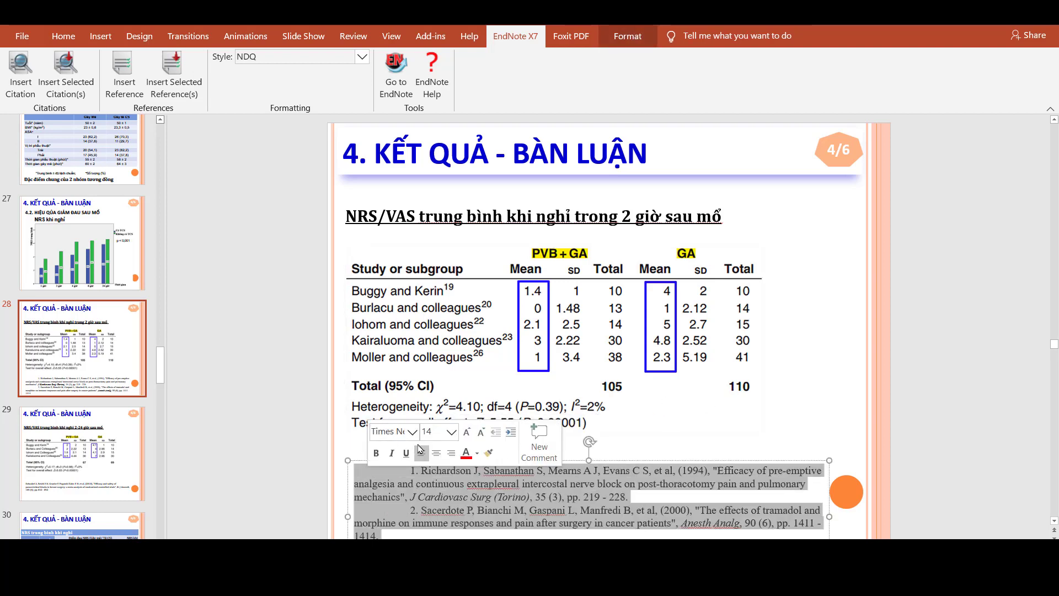
text(8)
key(Return)
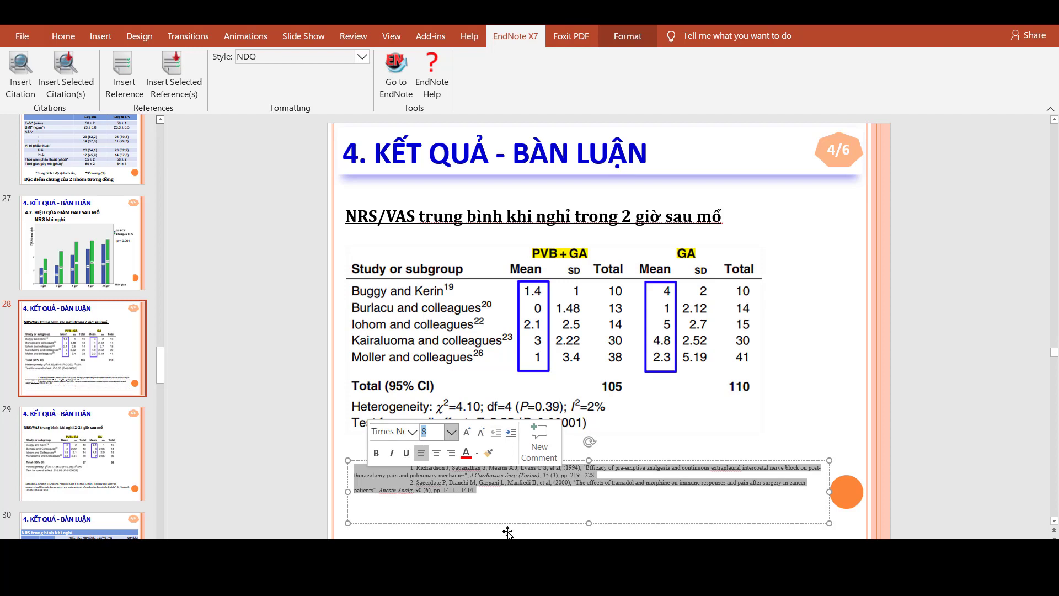
click(499, 505)
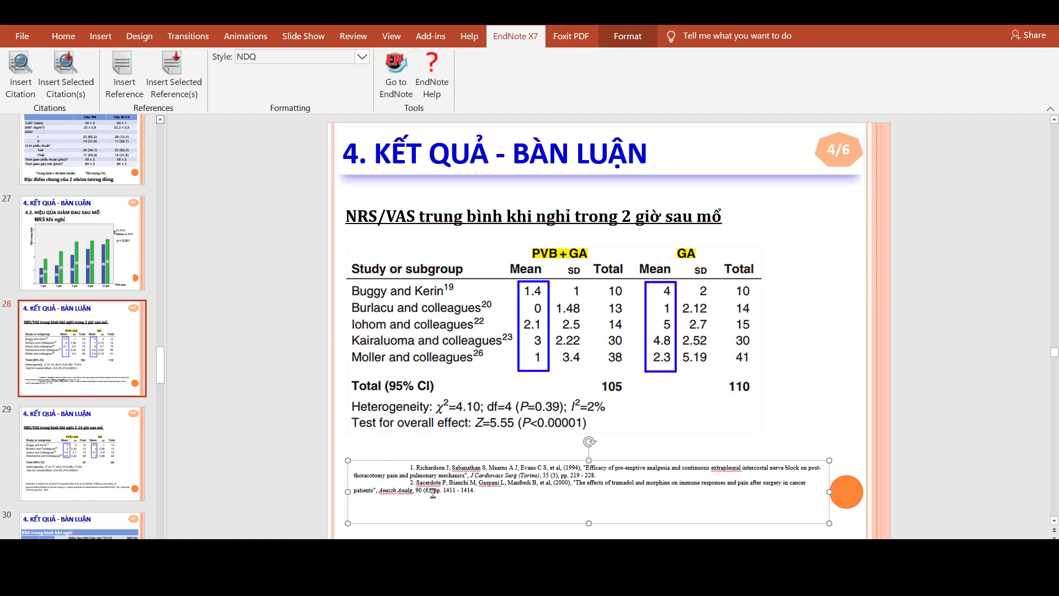
Glance at the chosen references in EndNote X7, then go to slide 26, '4.1. ĐẶC ĐIỂM CHUNG'.
key(alt+Tab)
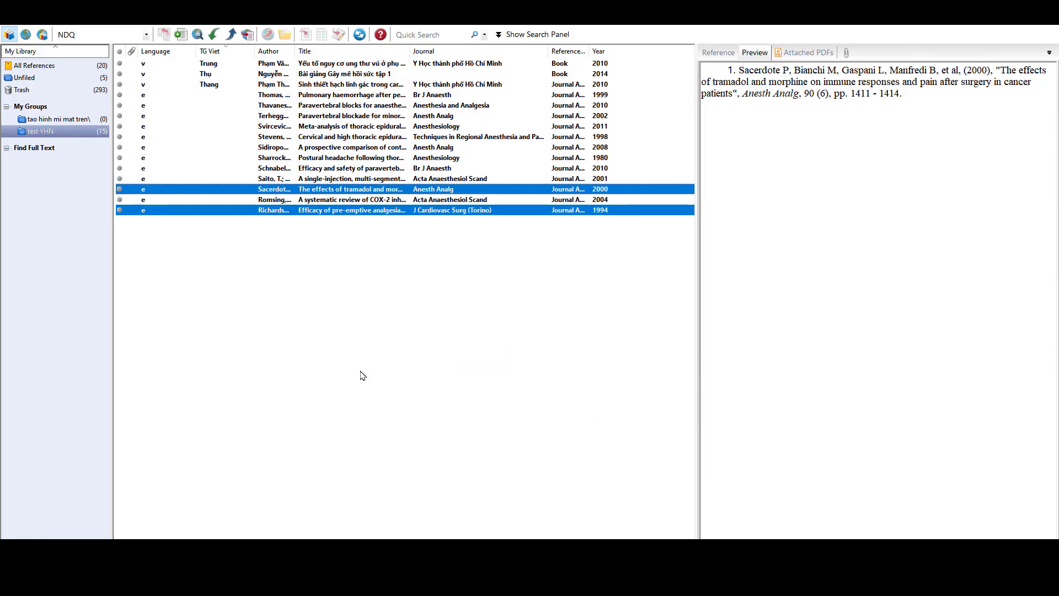
key(alt+Tab)
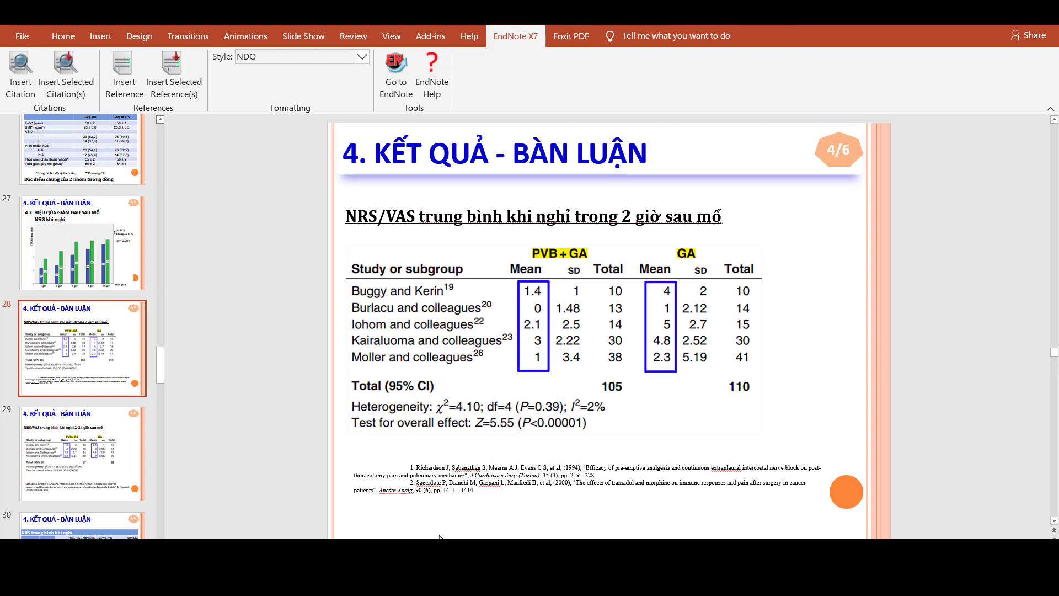
click(99, 155)
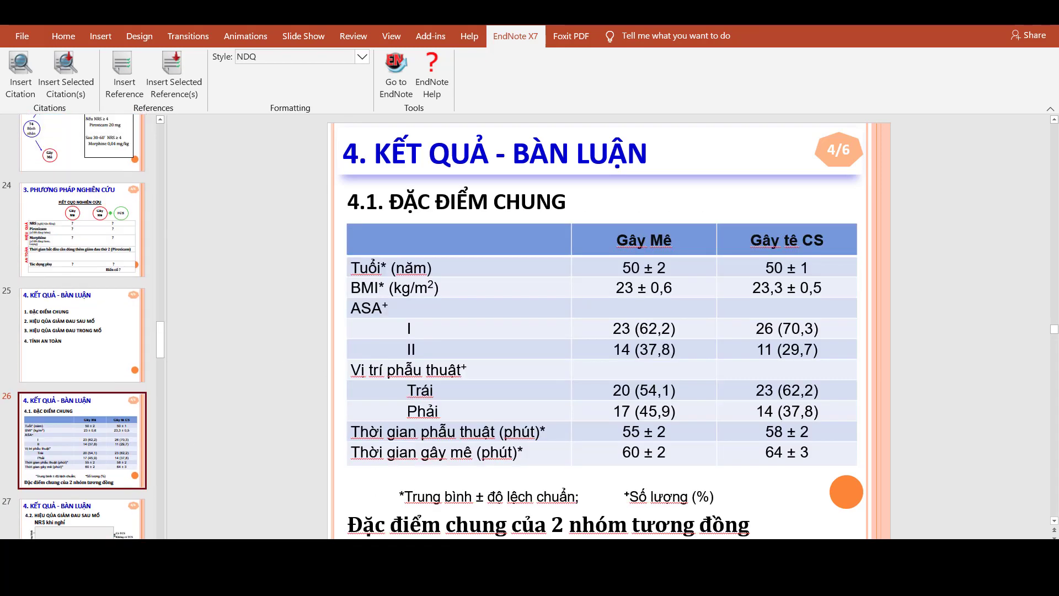
click(263, 513)
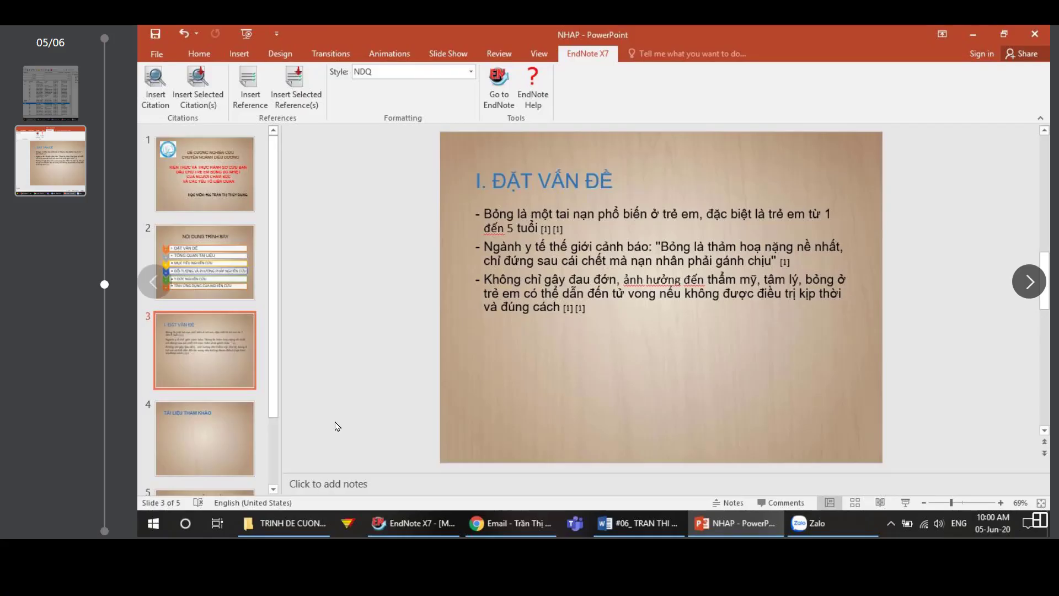